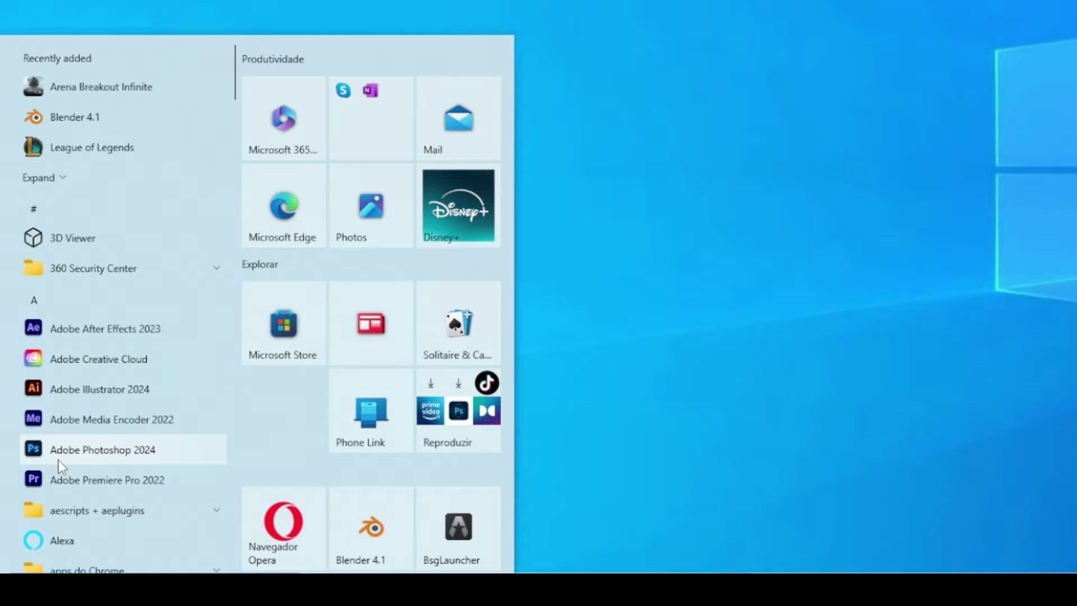
# Step: Search for cmd and launch Command Prompt as administrator
pyautogui.write('cmd')
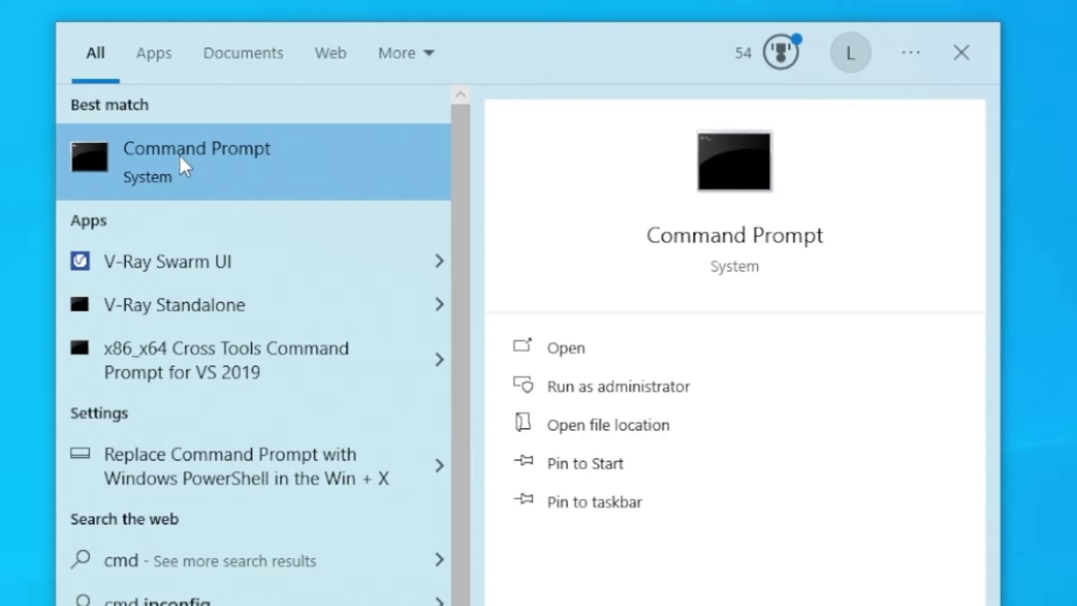
pyautogui.rightClick(185, 166)
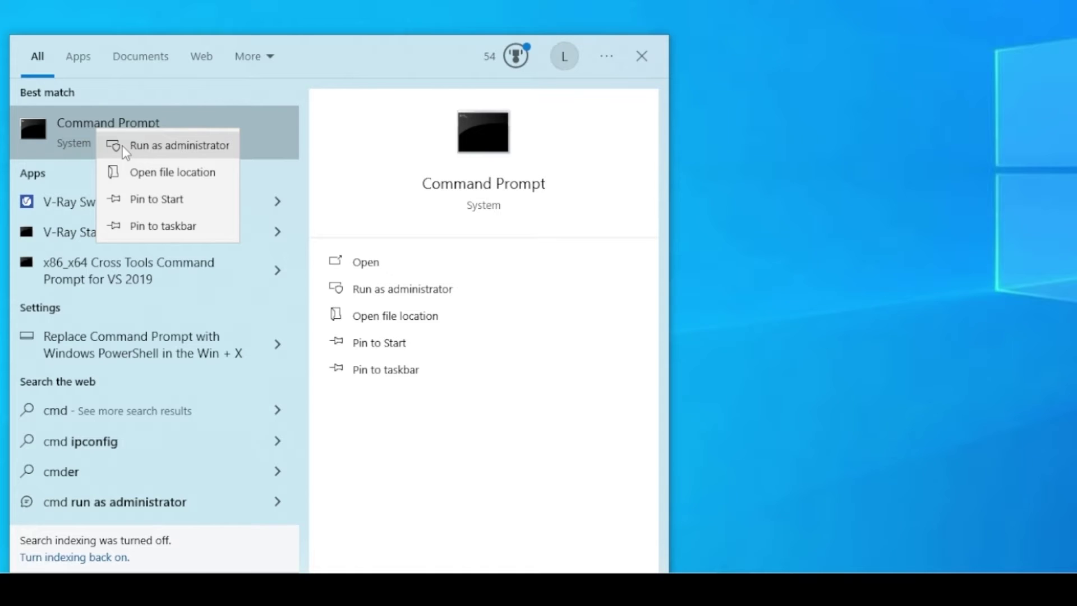
pyautogui.click(122, 148)
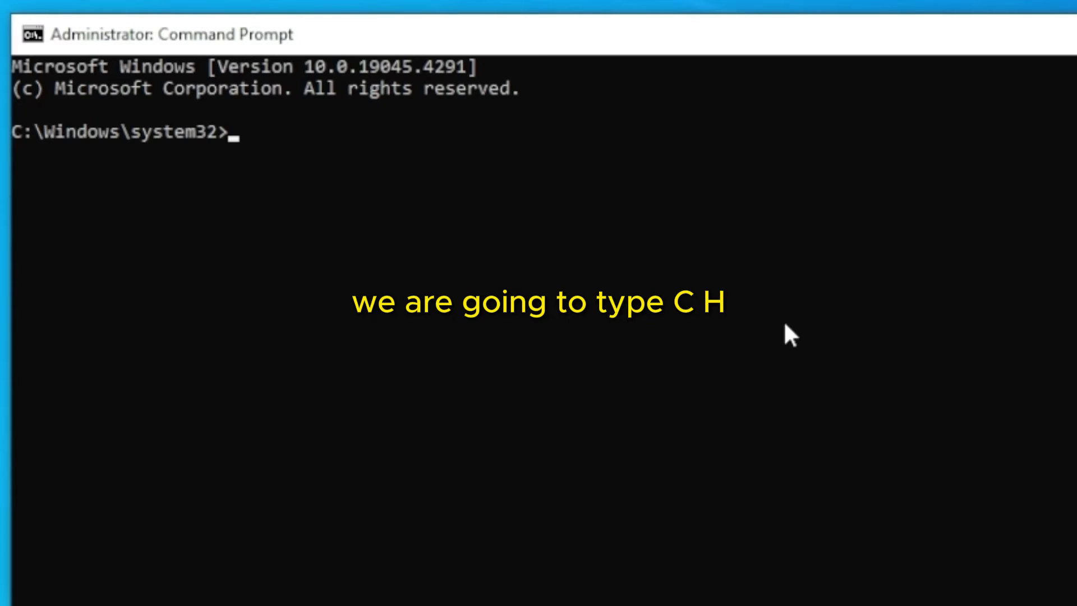
# Step: Enter the command chkdsk /f /r X at the prompt without running it
pyautogui.write('chkd')
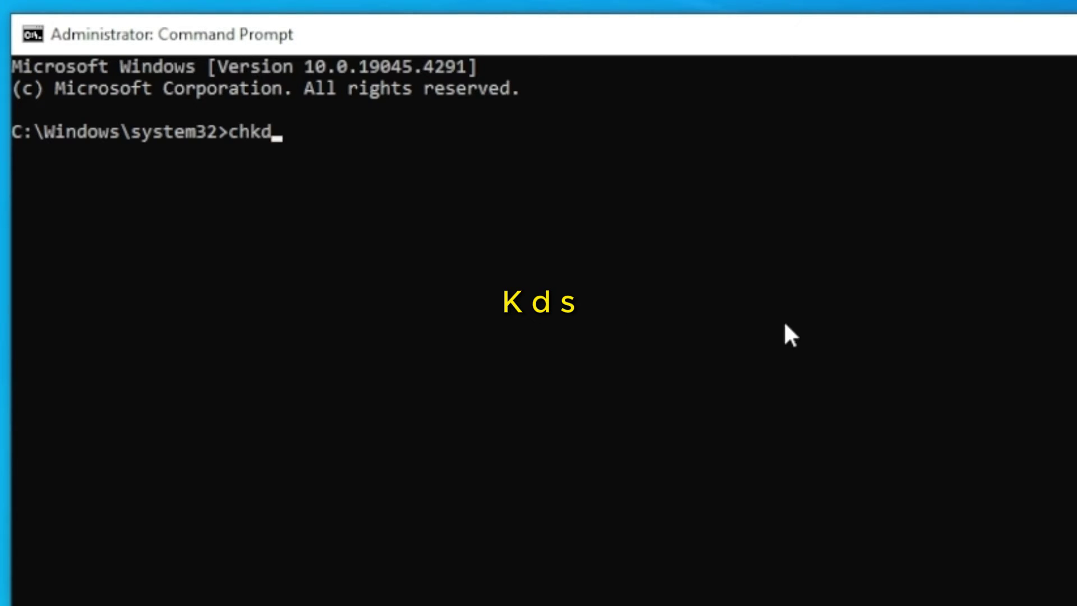
pyautogui.write('sk ')
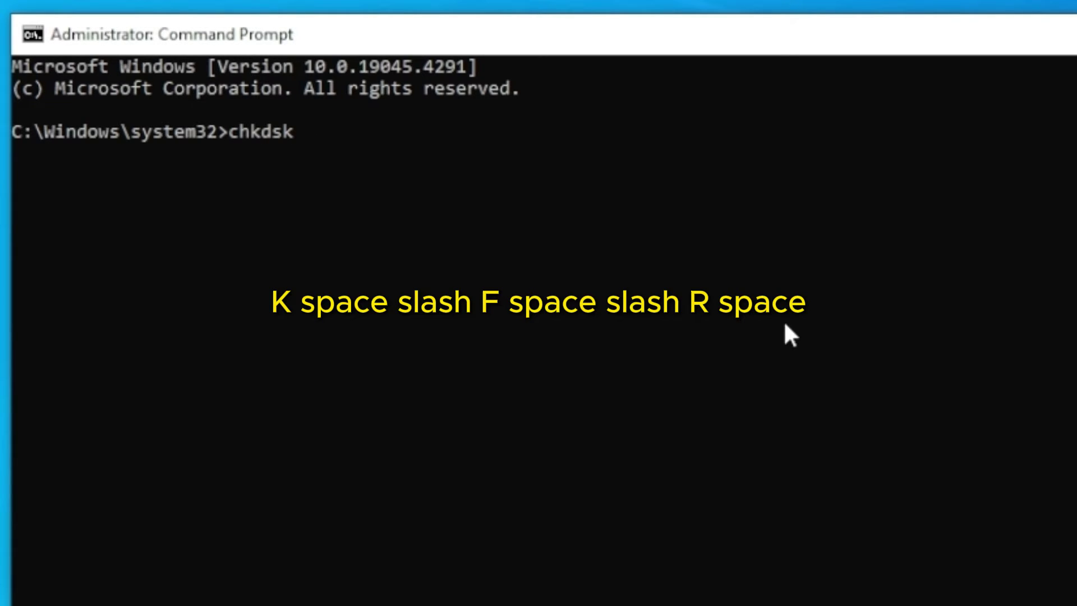
pyautogui.write('/f /r')
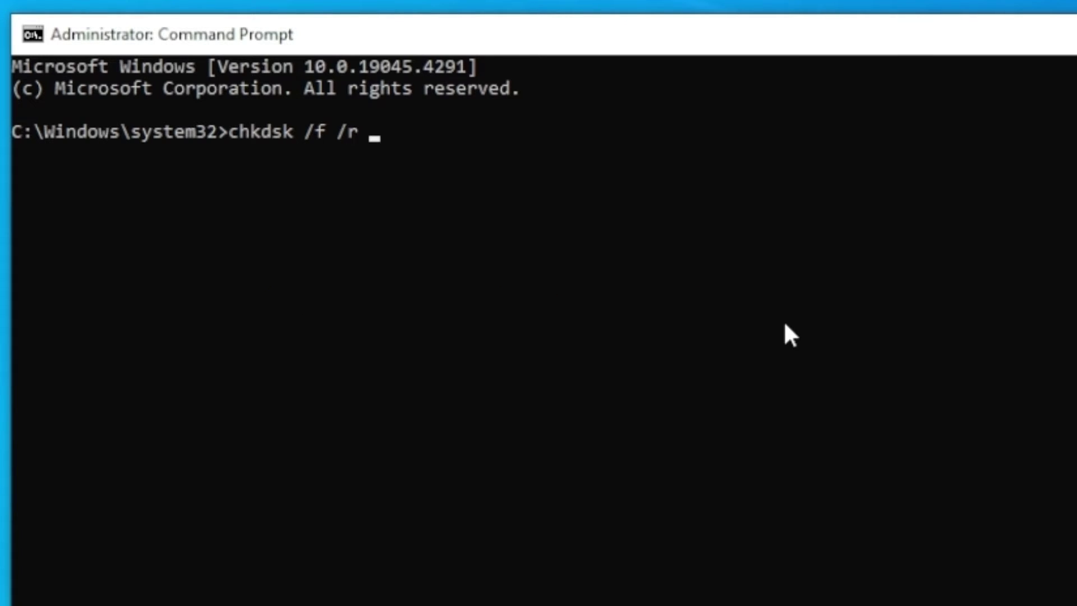
pyautogui.write(' x')
pyautogui.press('BackSpace')
pyautogui.write('X')
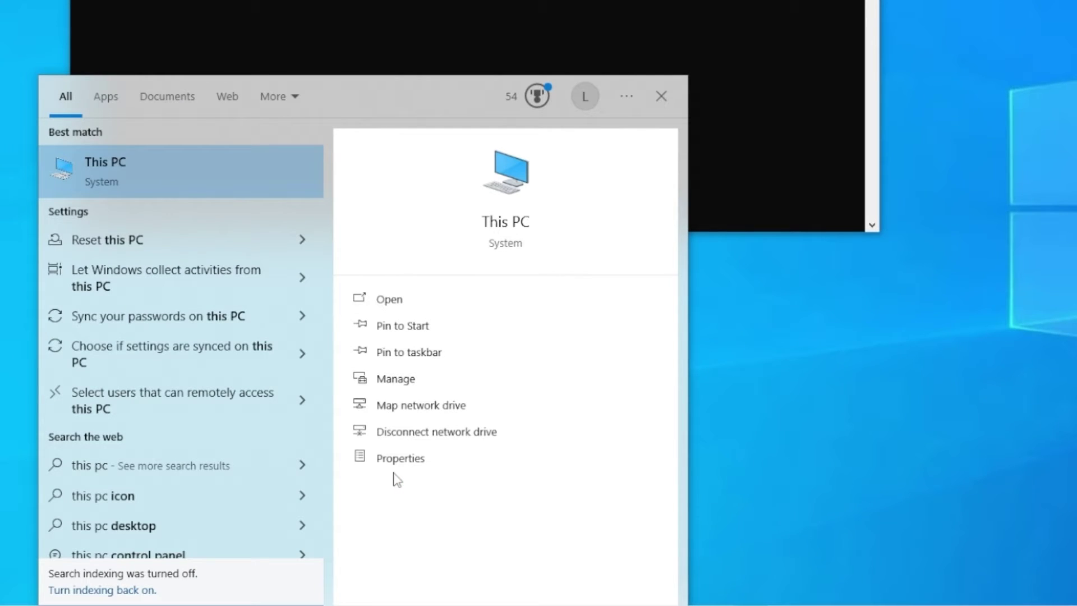
# Step: Open This PC, compare drives C: to F: to identify Local Disk (E:), then return to the console
pyautogui.press('Return')
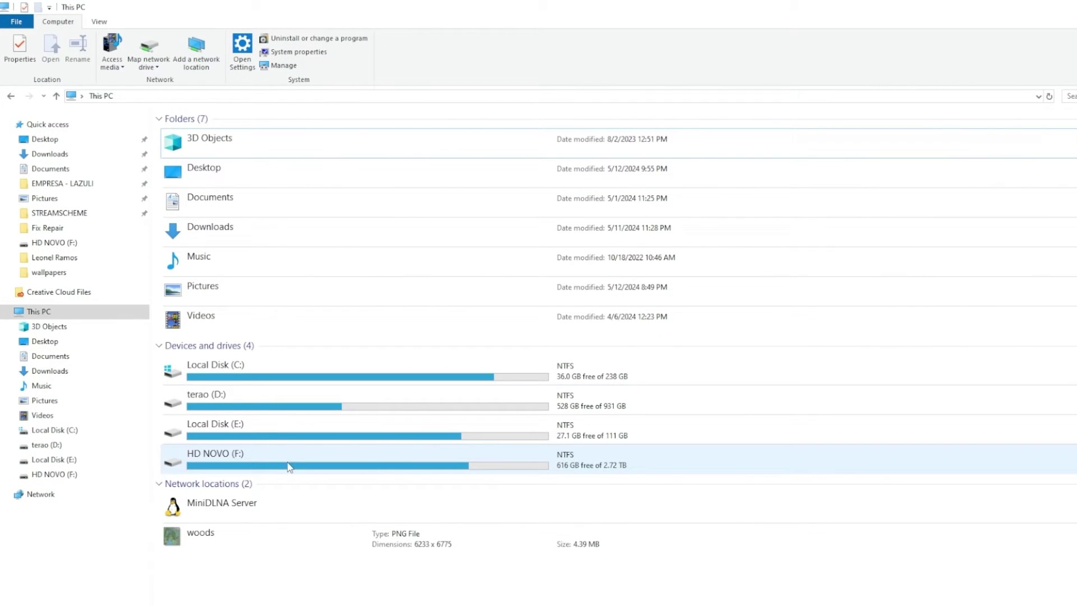
pyautogui.click(242, 430)
pyautogui.click(222, 400)
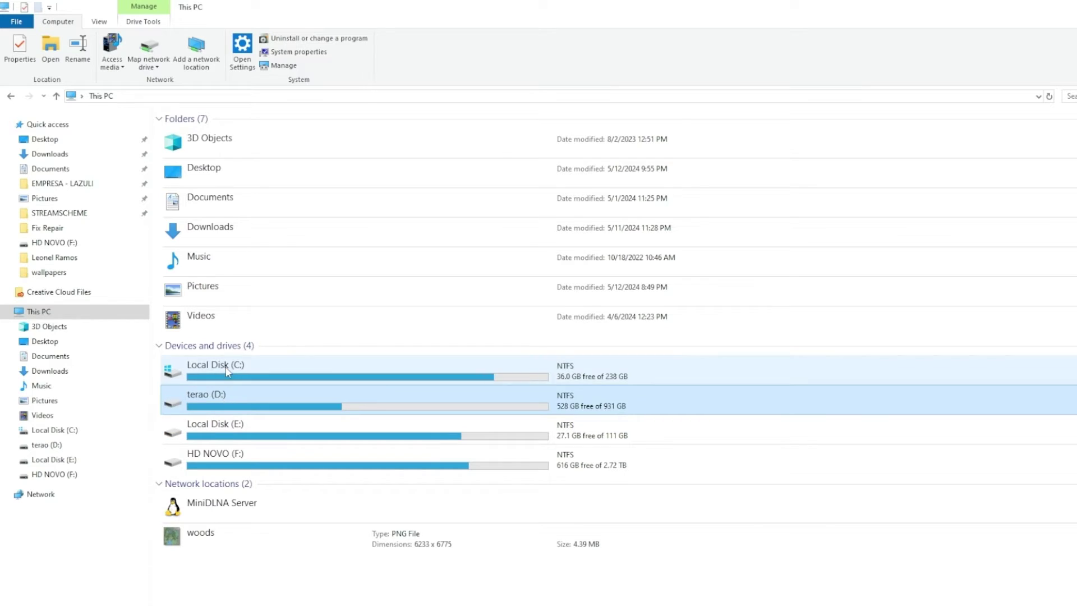
pyautogui.click(229, 373)
pyautogui.click(217, 396)
pyautogui.click(234, 373)
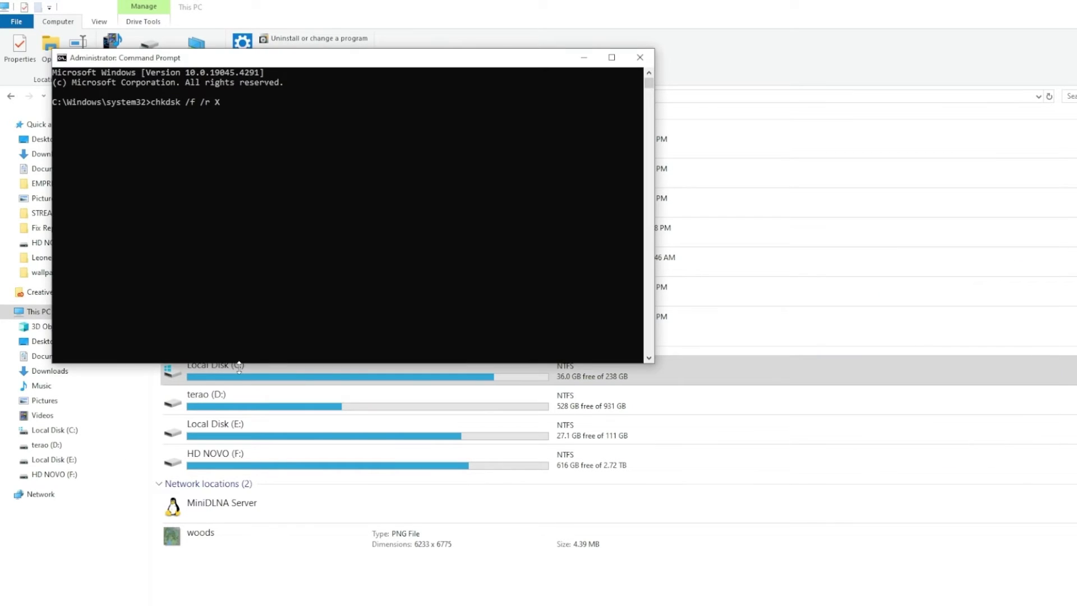
pyautogui.click(216, 102)
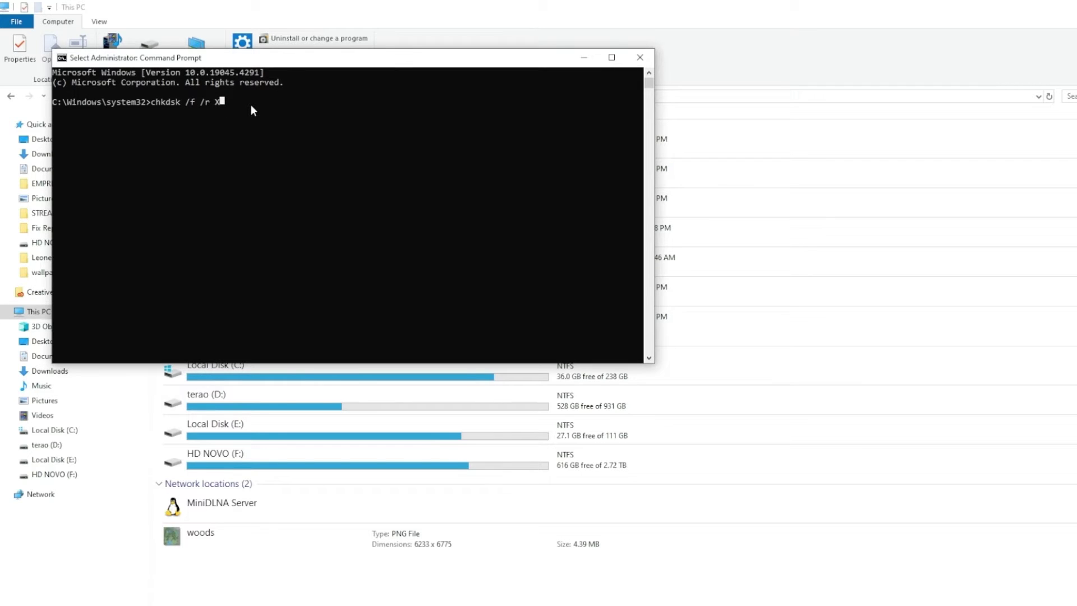
# Step: Replace the placeholder X with E: and run chkdsk /f /r E:
pyautogui.click(218, 103)
pyautogui.press('Escape')
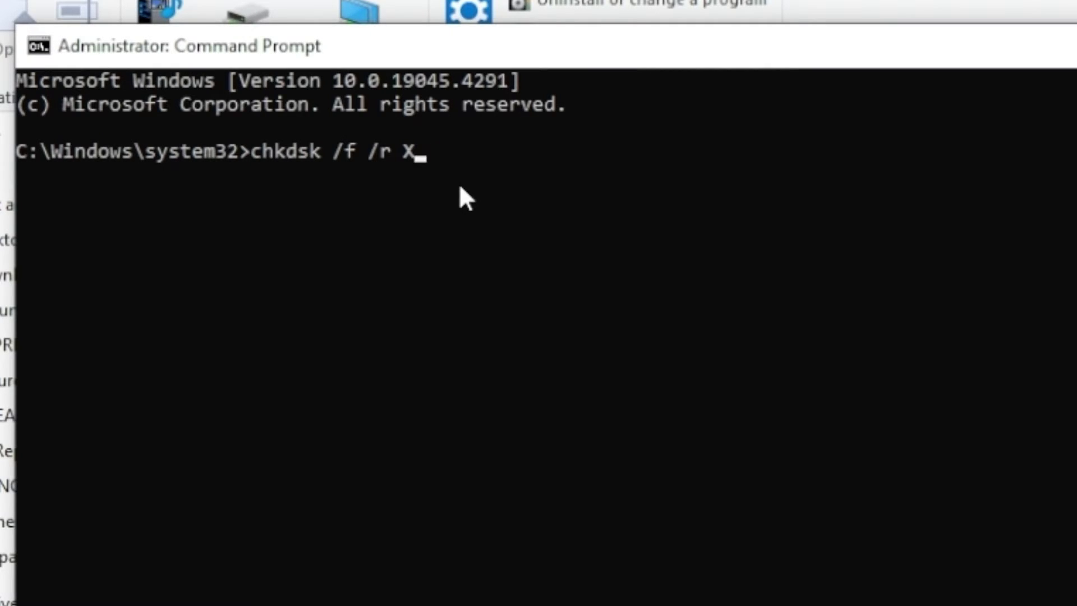
pyautogui.press('BackSpace')
pyautogui.write('E:')
pyautogui.press('Return')
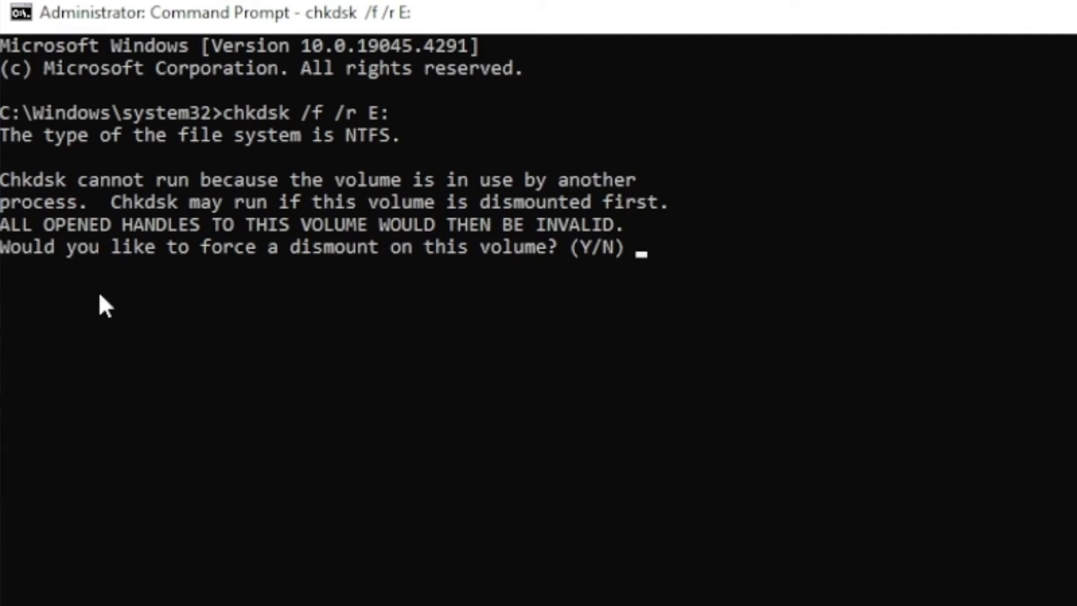
# Step: Focus the console at the dismount Y/N question, leaving it unanswered
pyautogui.click(579, 267)
pyautogui.click(641, 270)
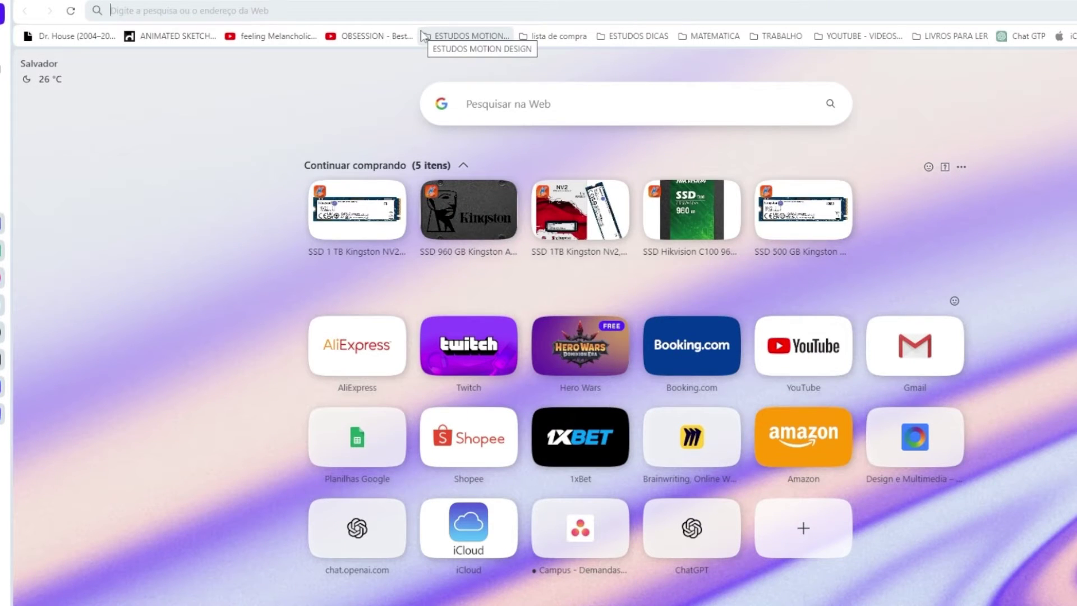
# Step: Search Google Images for 'motherboard sata port' and preview two SATA port photos
pyautogui.write('www.goog')
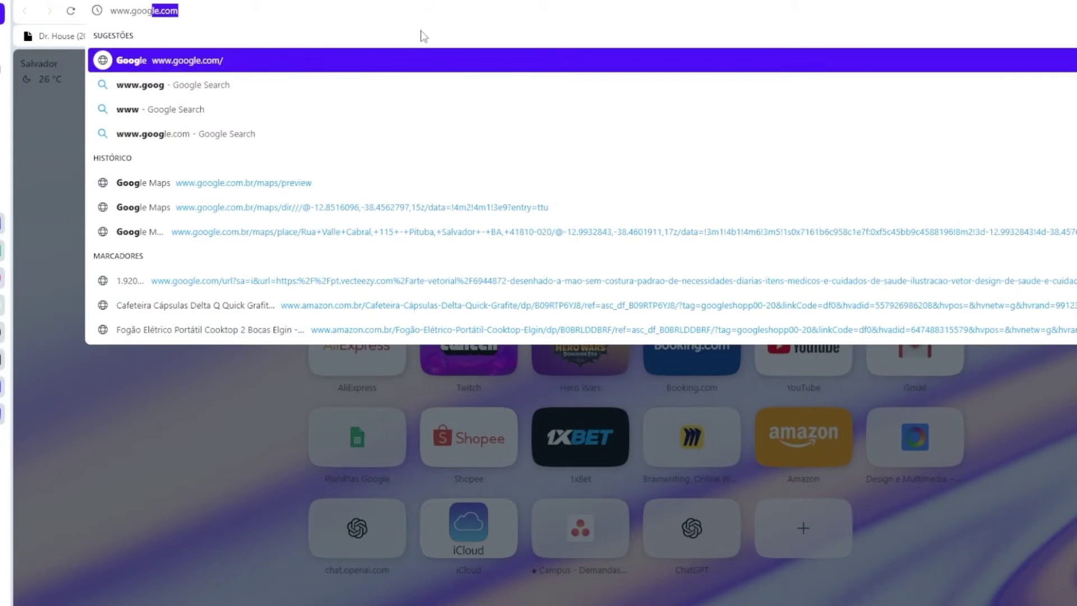
pyautogui.press('Return')
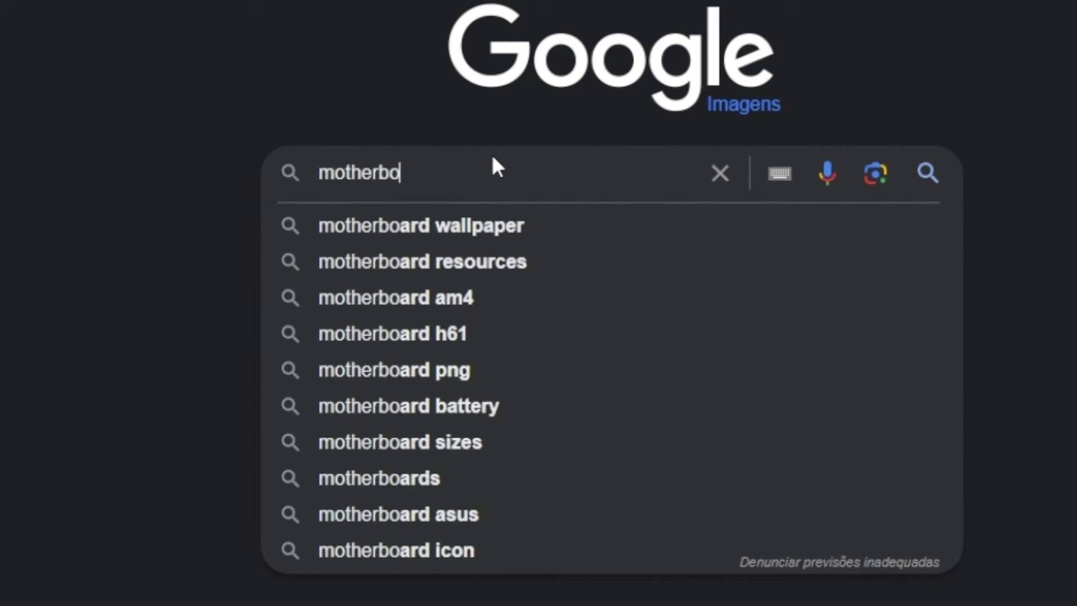
pyautogui.write('d sata port')
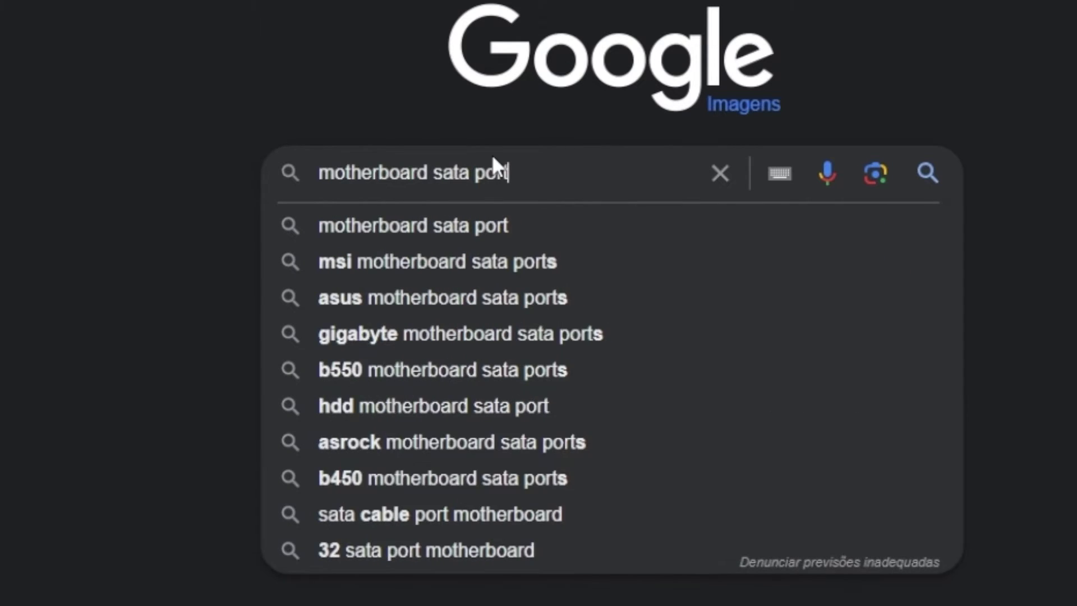
pyautogui.press('Return')
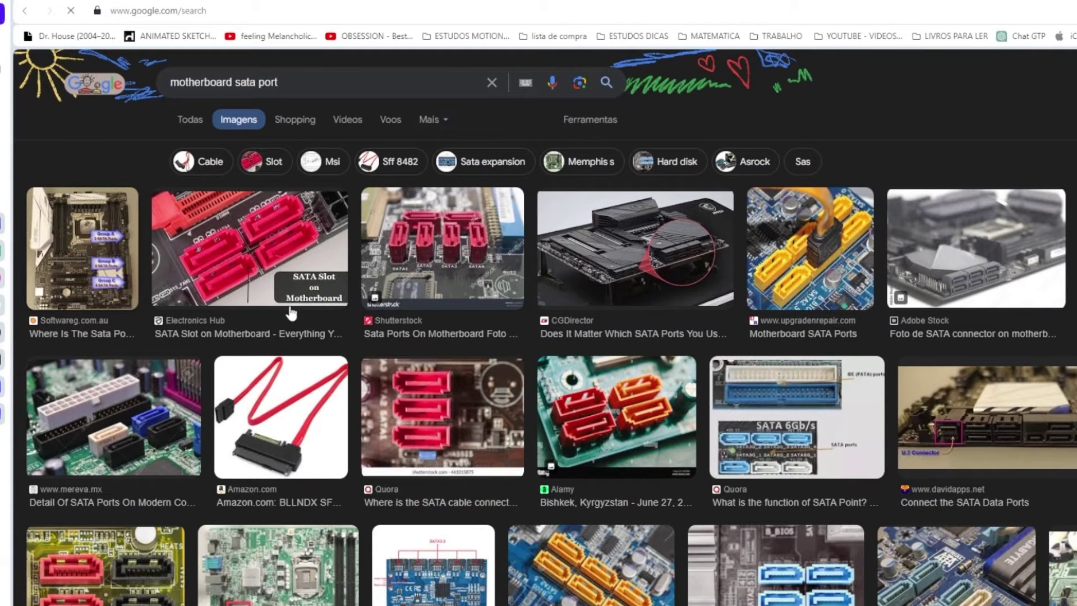
pyautogui.click(92, 260)
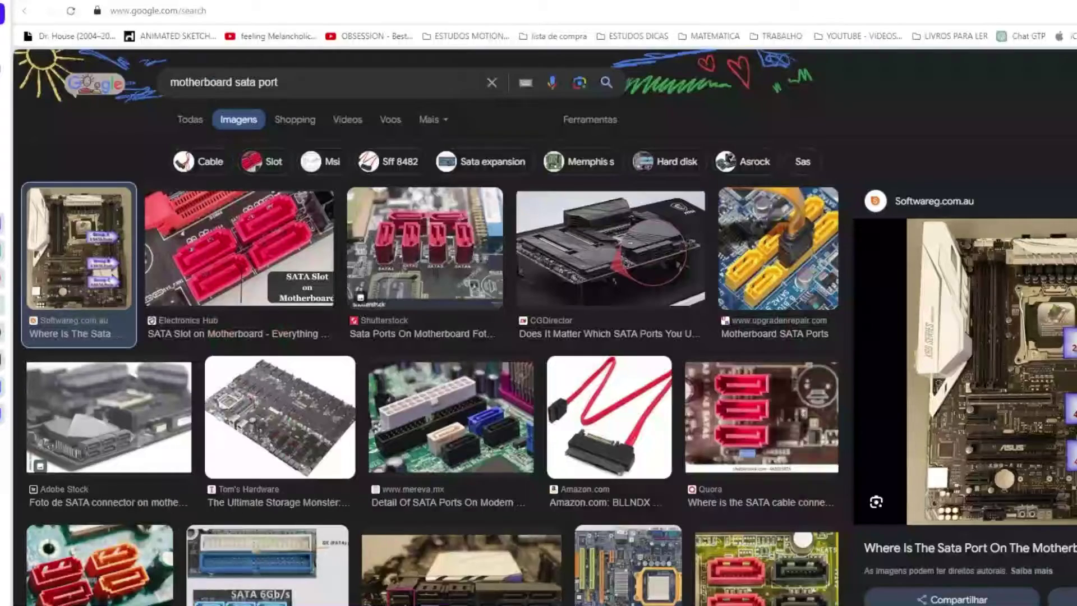
pyautogui.click(408, 243)
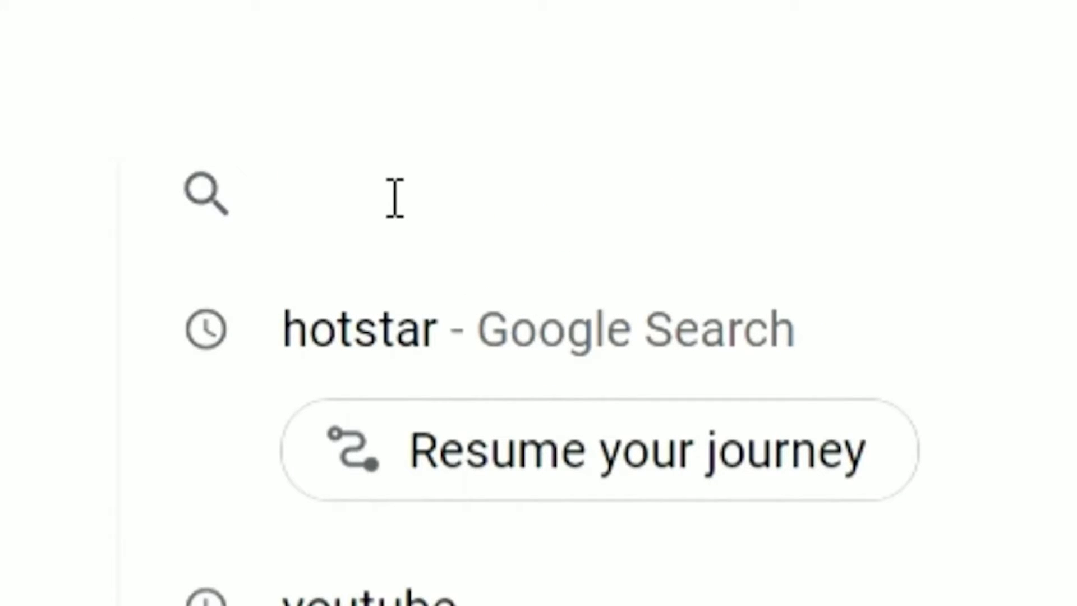
# Step: Search Google for 'aomei partition assistant' using the autocomplete suggestion
pyautogui.write('aom')
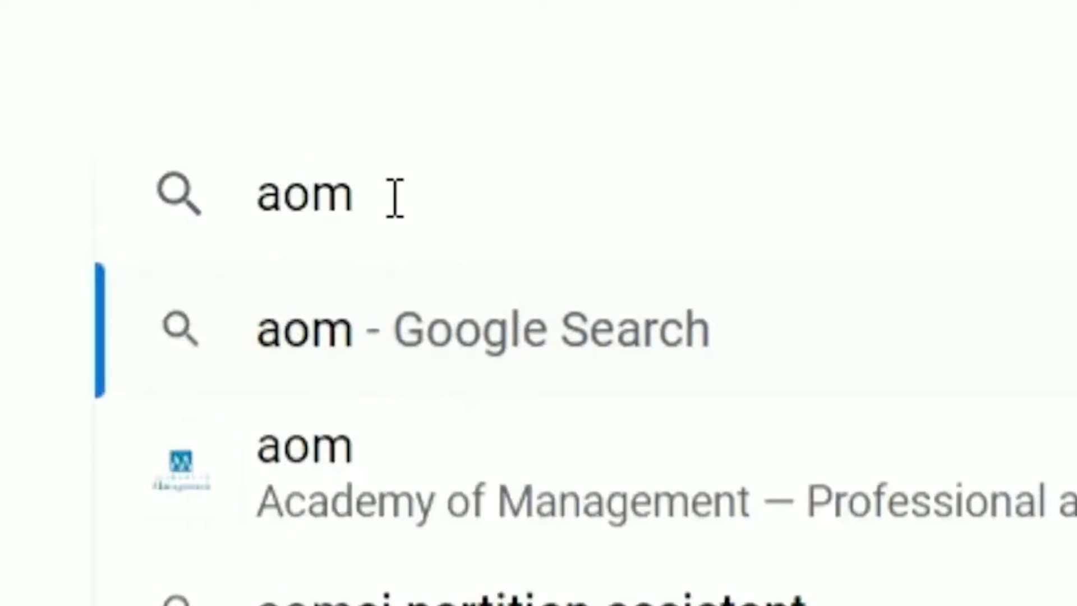
pyautogui.write('ei')
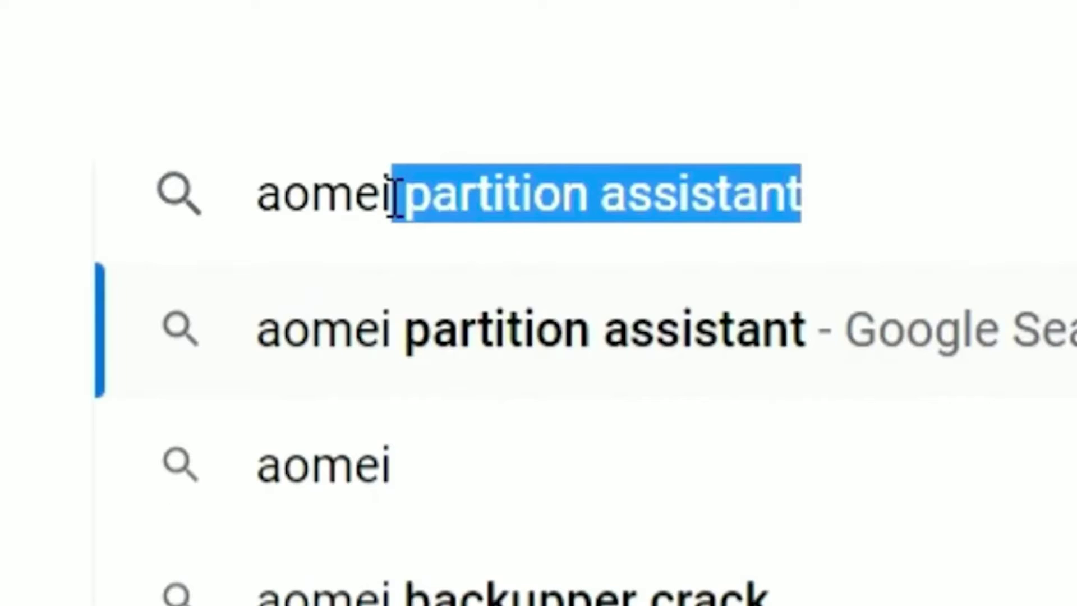
pyautogui.click(893, 204)
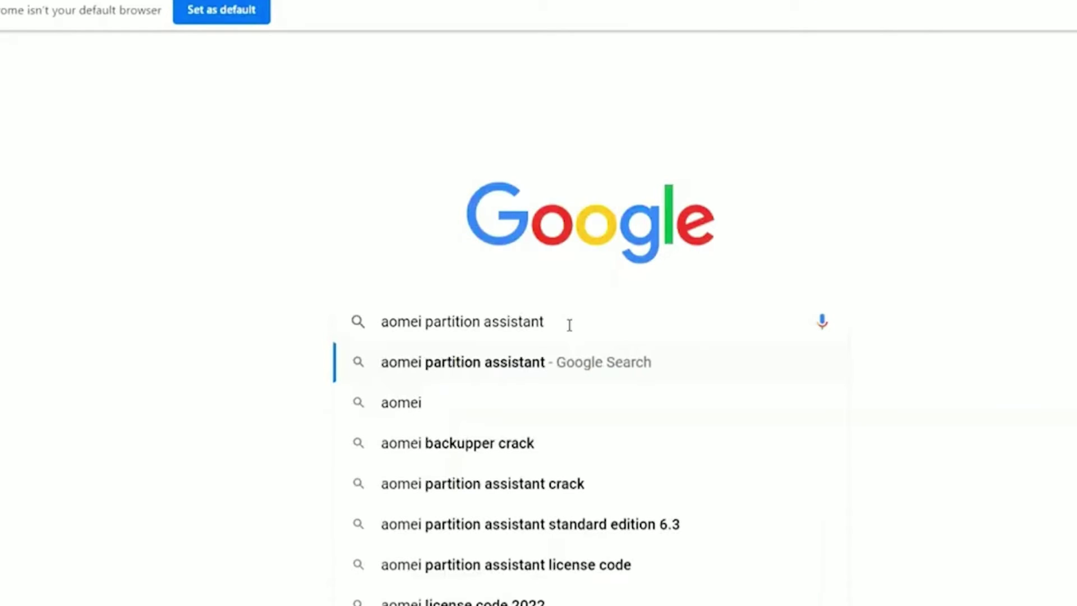
pyautogui.press('Return')
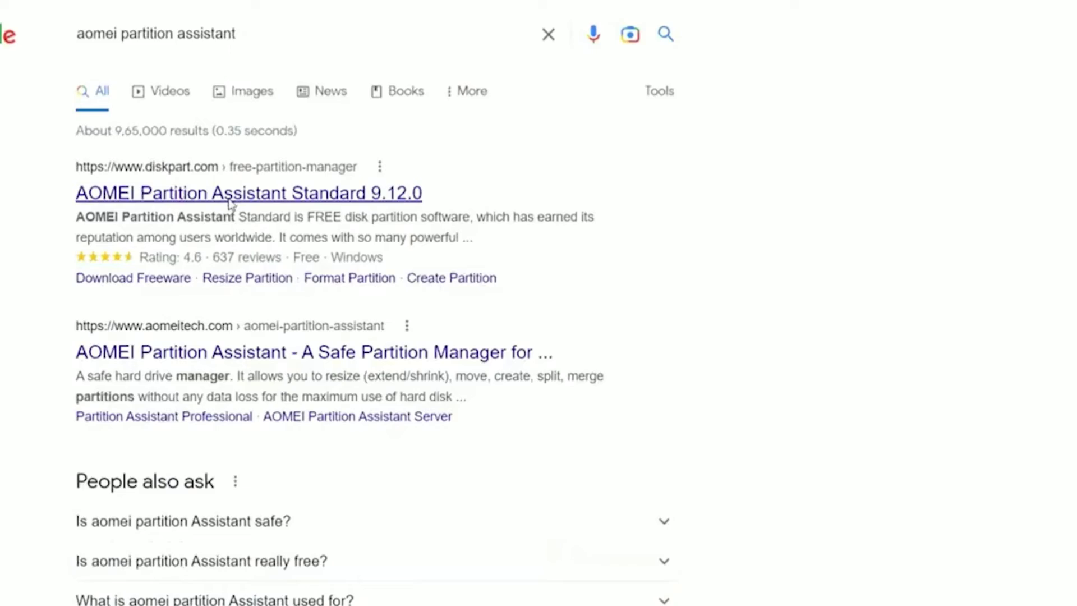
# Step: Download the free AOMEI Partition Assistant Standard installer and show it in Downloads
pyautogui.click(230, 193)
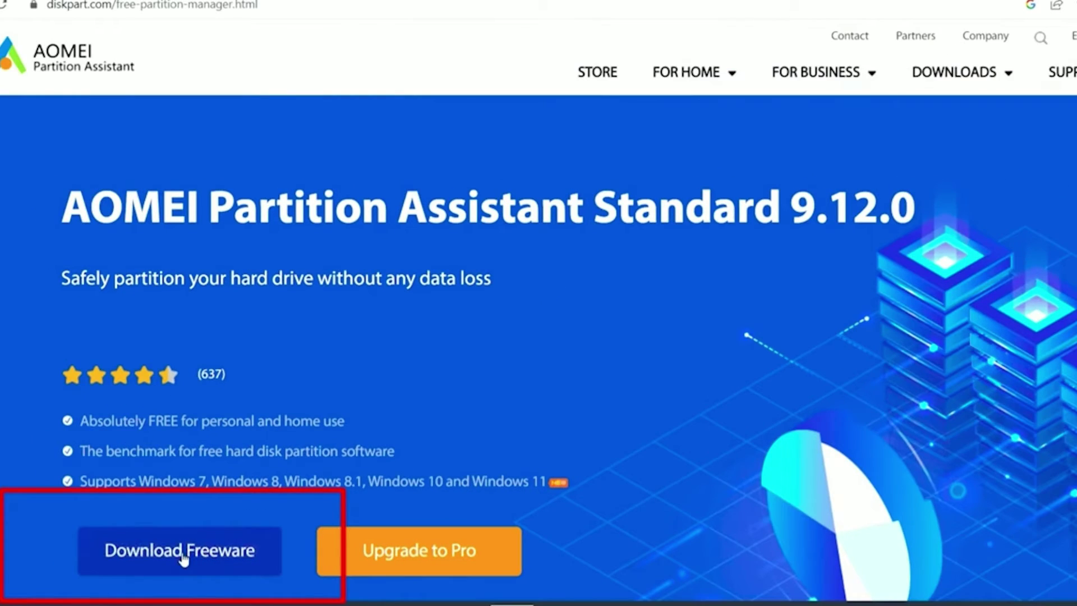
pyautogui.click(177, 589)
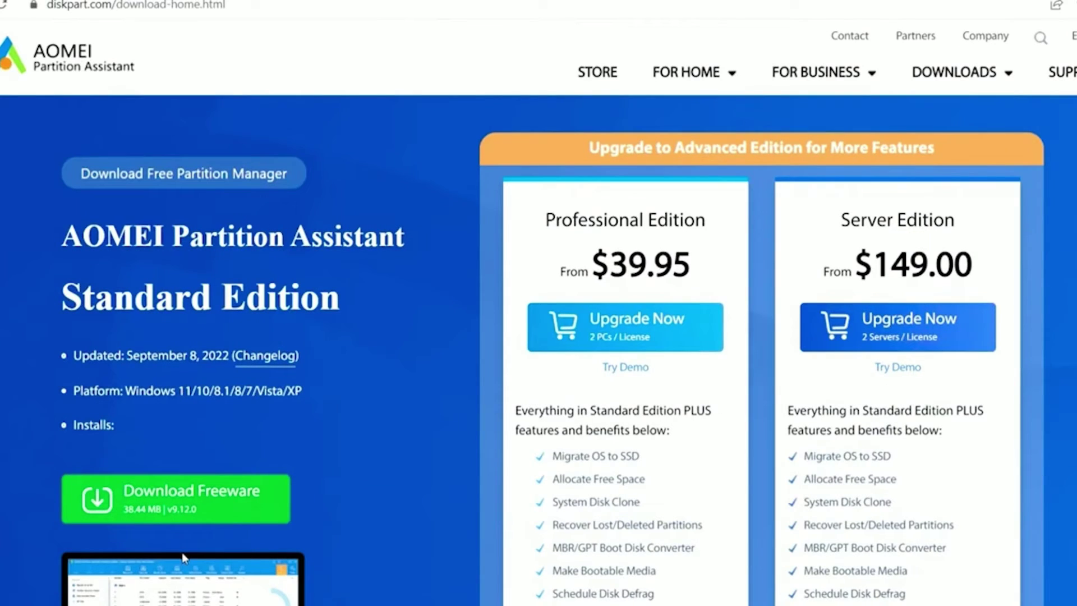
pyautogui.click(188, 499)
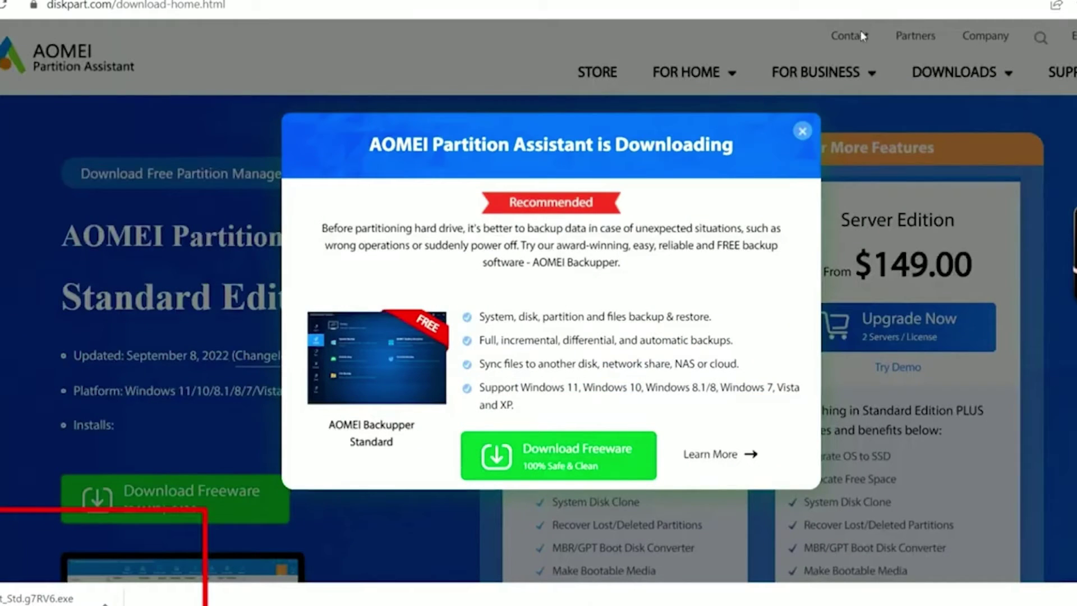
pyautogui.click(802, 131)
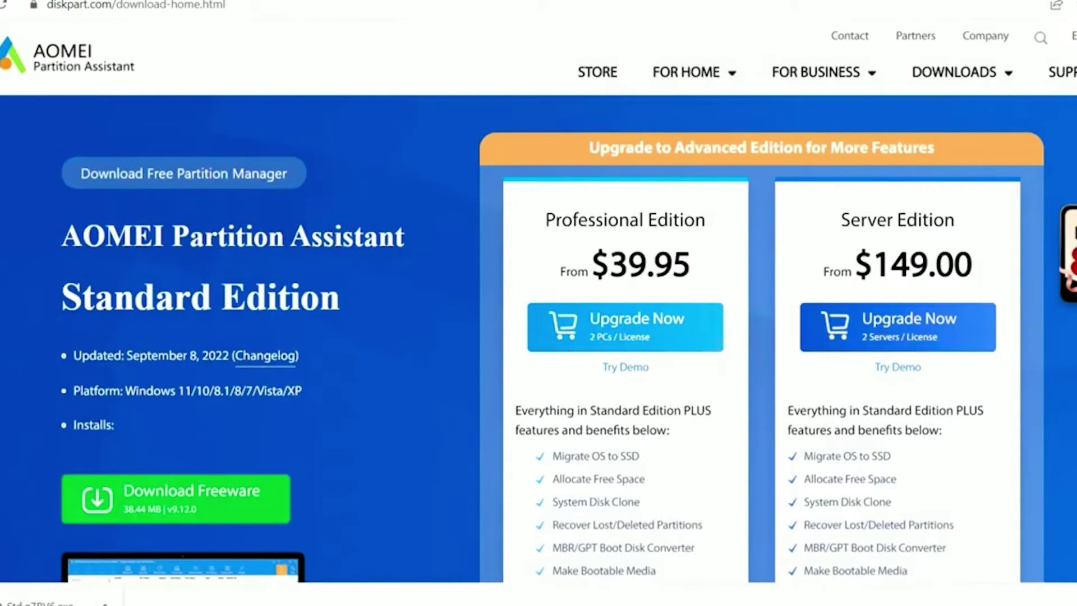
pyautogui.click(105, 602)
pyautogui.click(138, 547)
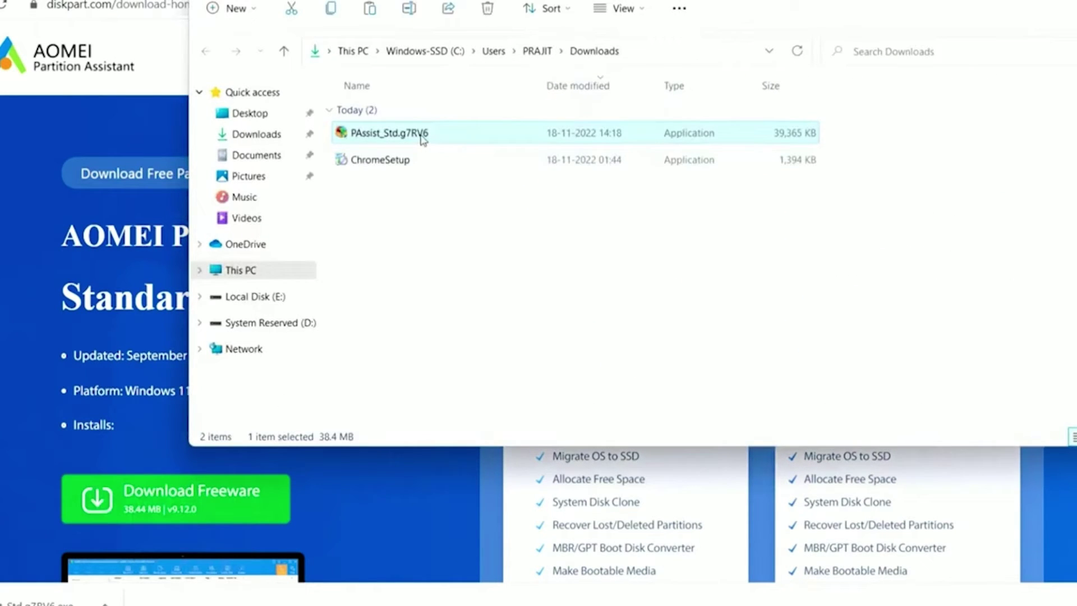
# Step: Run the PAssist_Std installer as administrator in English, skipping the Pro upgrade offer
pyautogui.rightClick(421, 137)
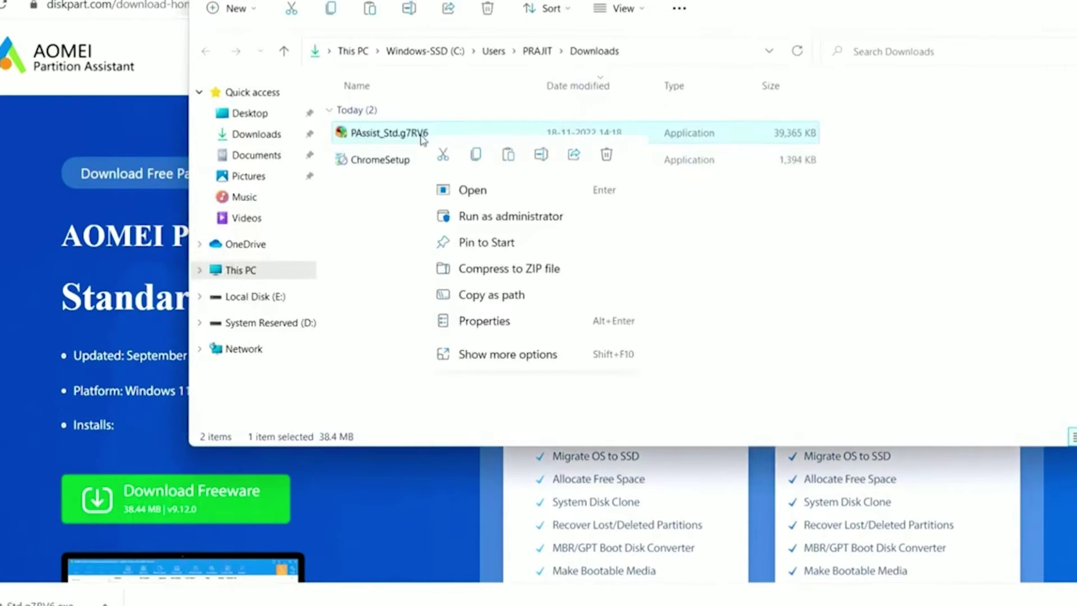
pyautogui.click(474, 218)
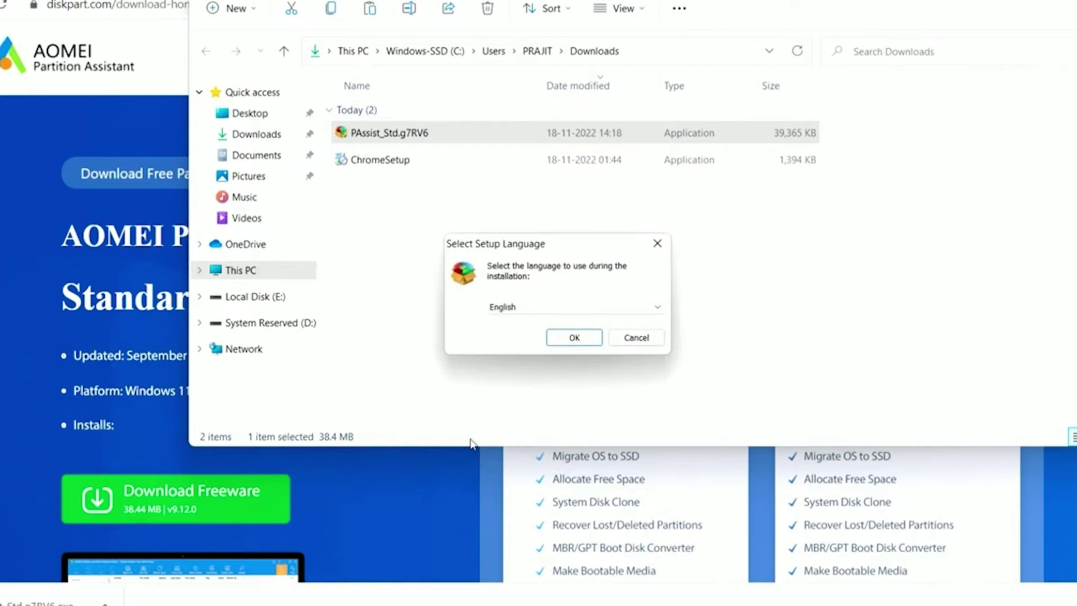
pyautogui.click(585, 338)
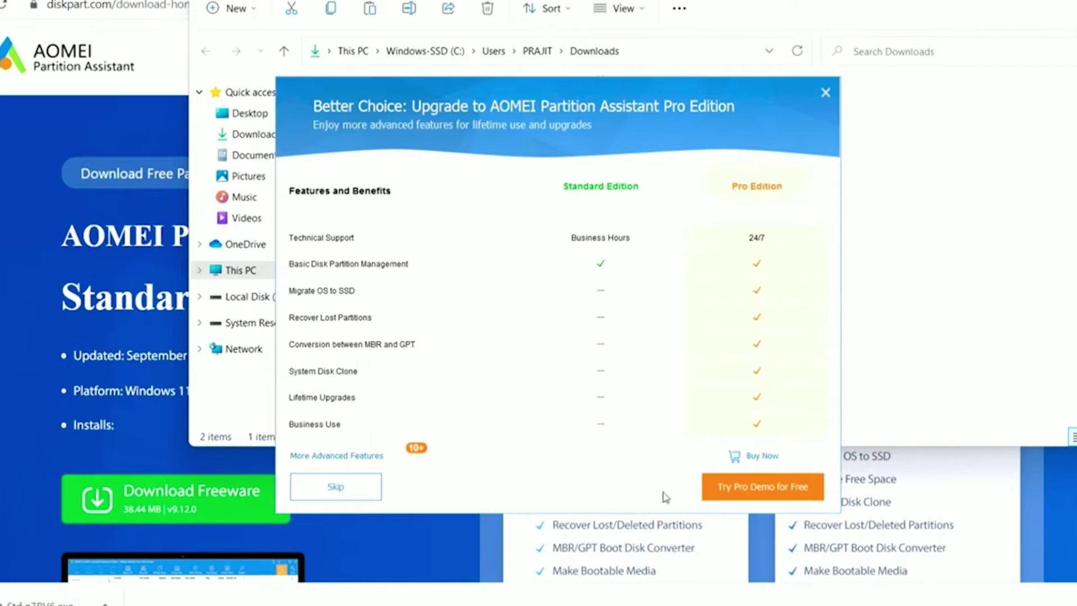
pyautogui.click(369, 483)
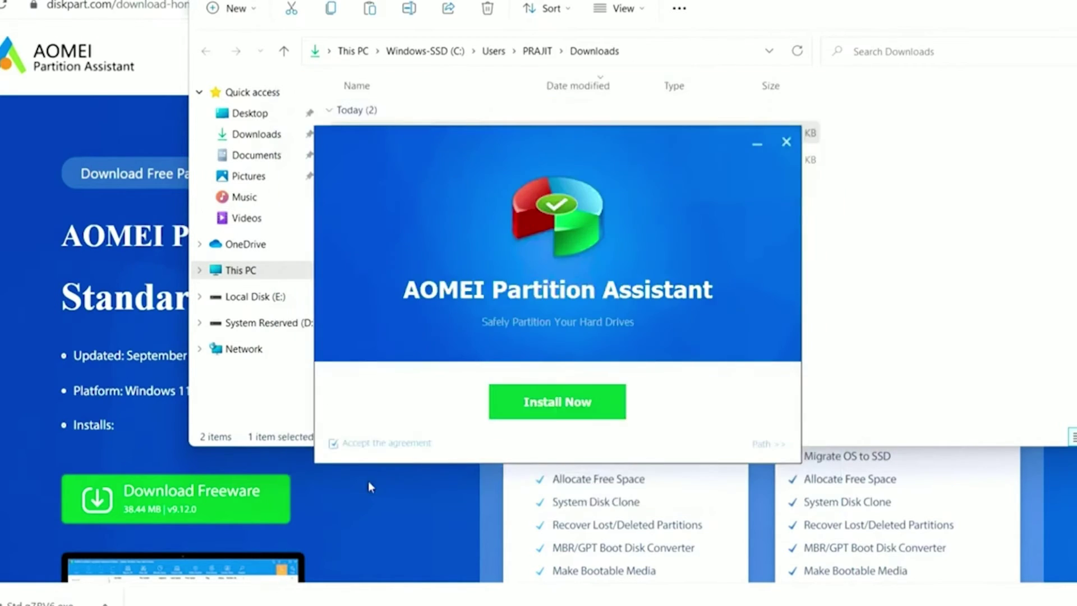
# Step: Install AOMEI Partition Assistant and bring up the advanced options for partition E:
pyautogui.click(538, 412)
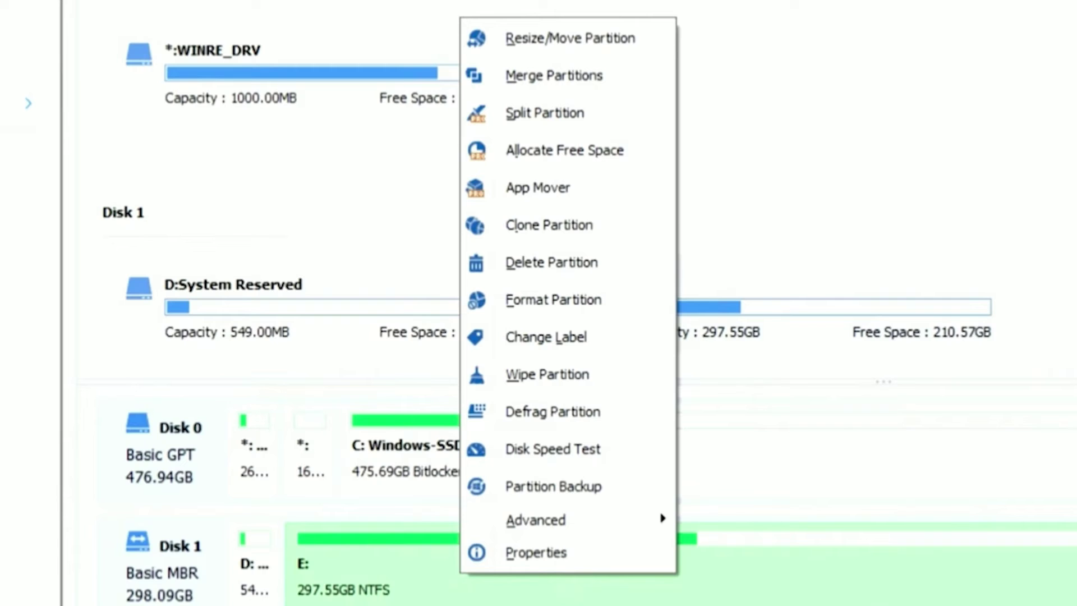
pyautogui.moveTo(643, 522)
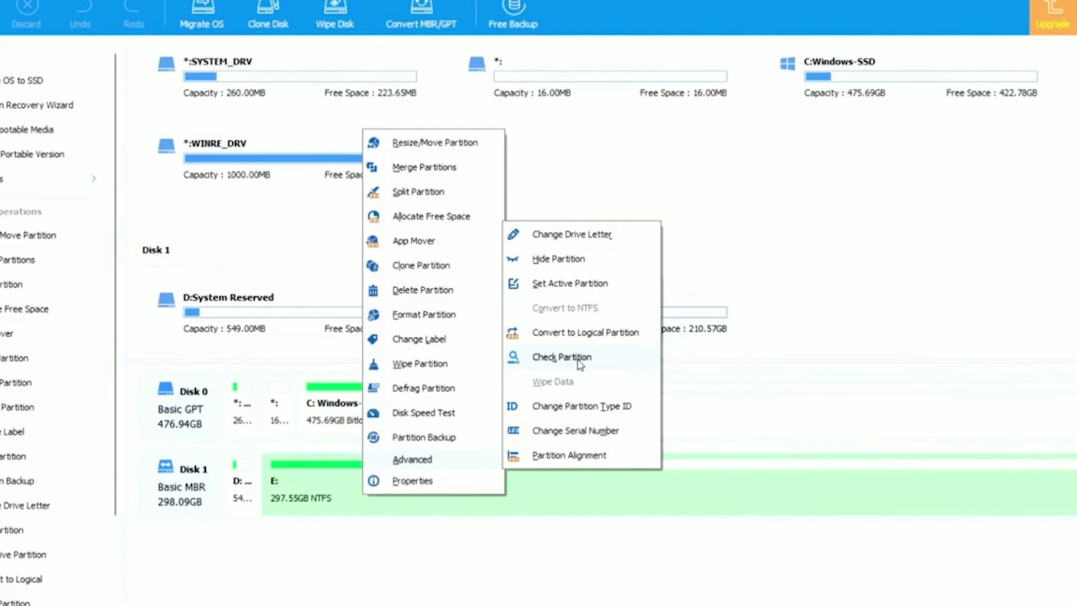
# Step: Run Check Partition on E with chkdsk.exe fixing errors, waiting until it reports success
pyautogui.click(580, 364)
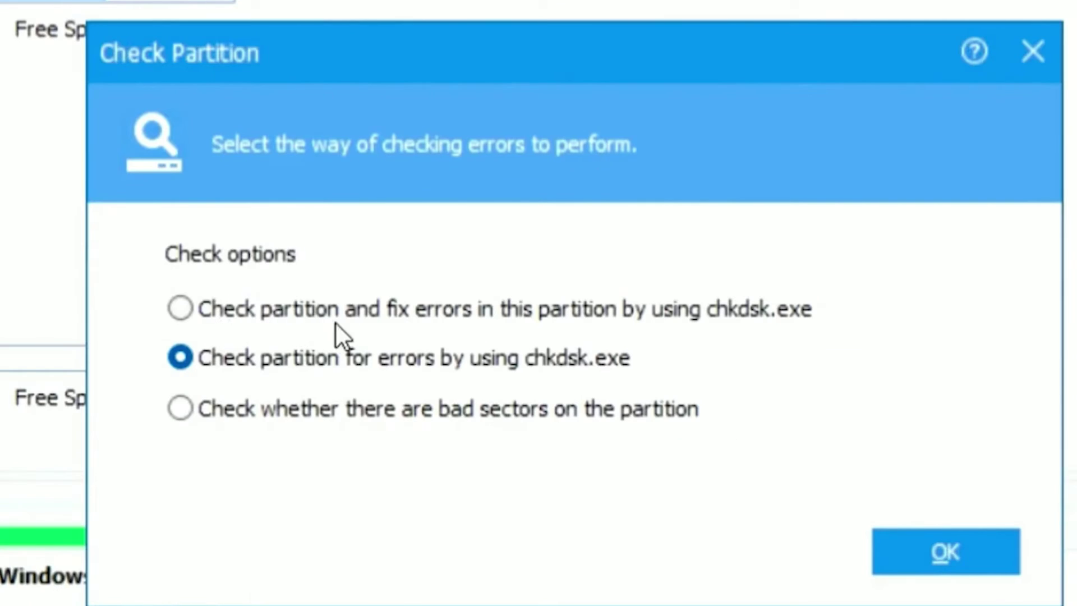
pyautogui.click(534, 310)
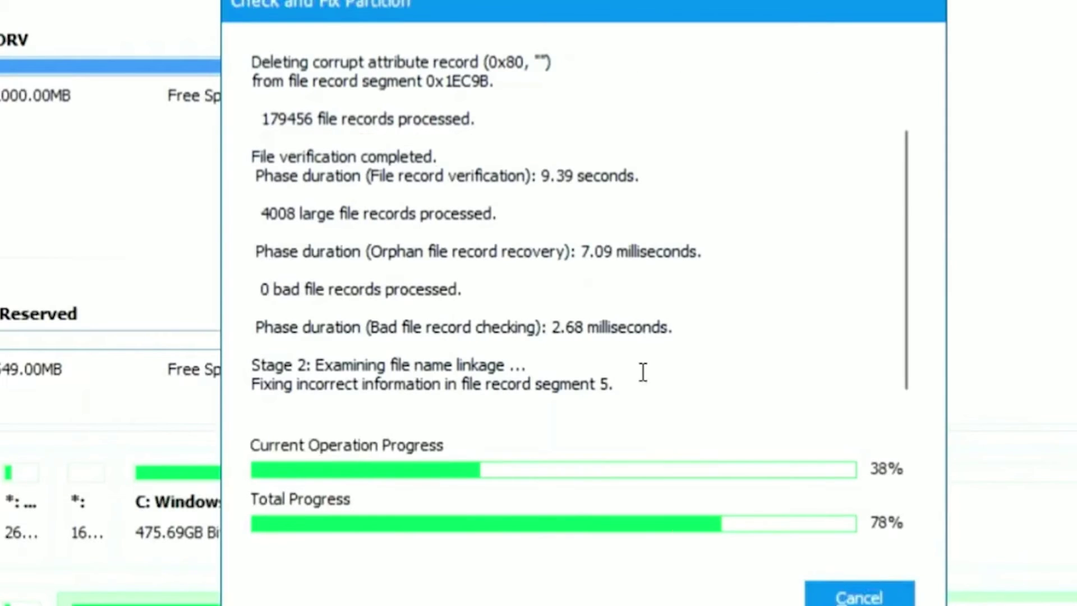
pyautogui.click(237, 251)
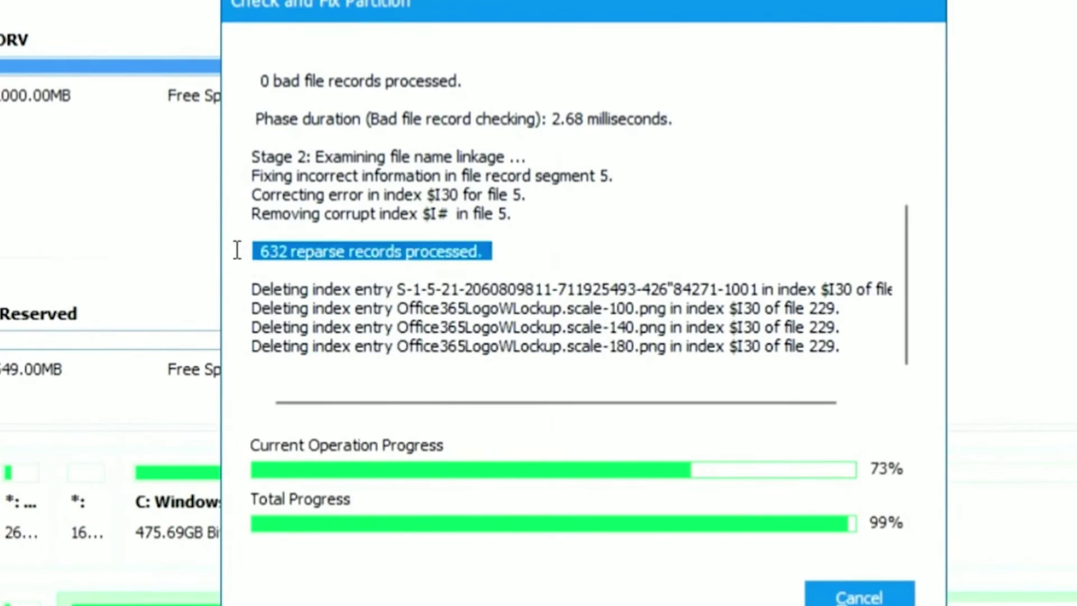
pyautogui.click(496, 248)
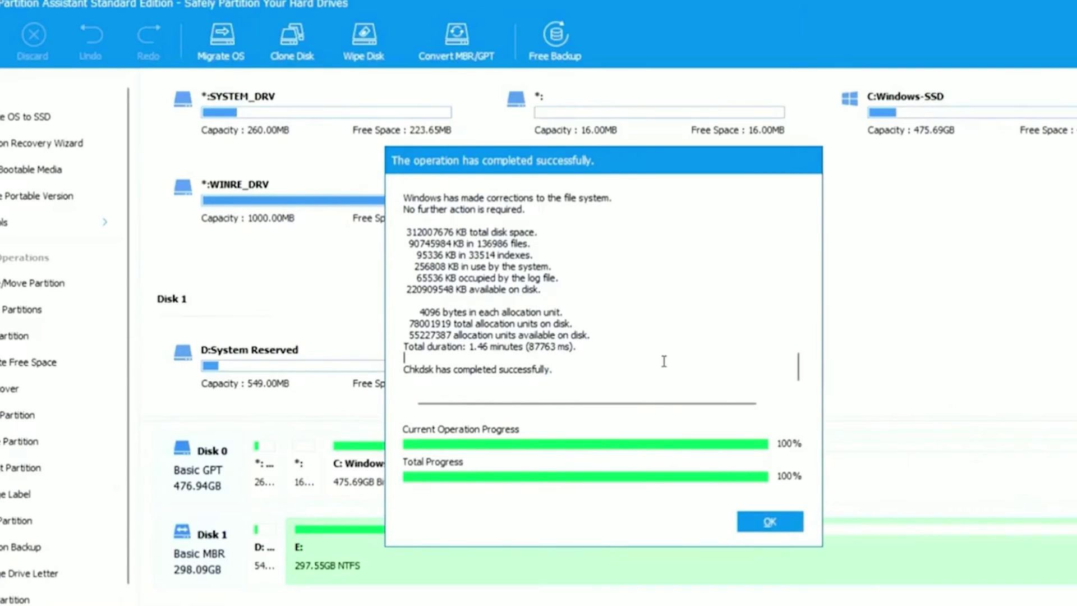
pyautogui.scroll(2, 664, 361)
pyautogui.scroll(-2, 664, 362)
# Step: Close the chkdsk success report, then open Local Disk (E:) and scroll through its folders
pyautogui.click(765, 523)
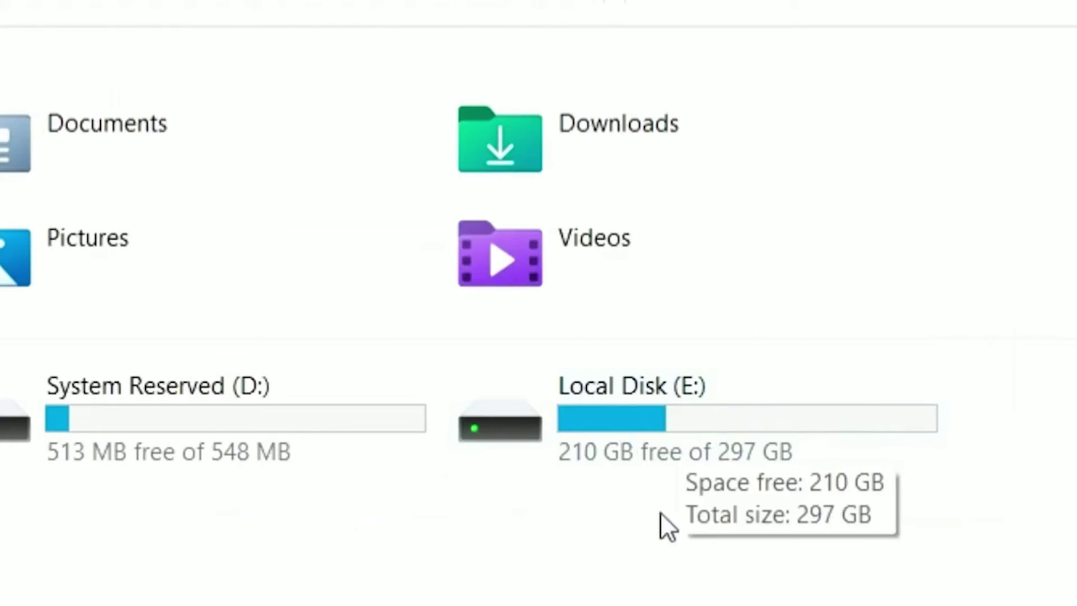
pyautogui.moveTo(721, 423)
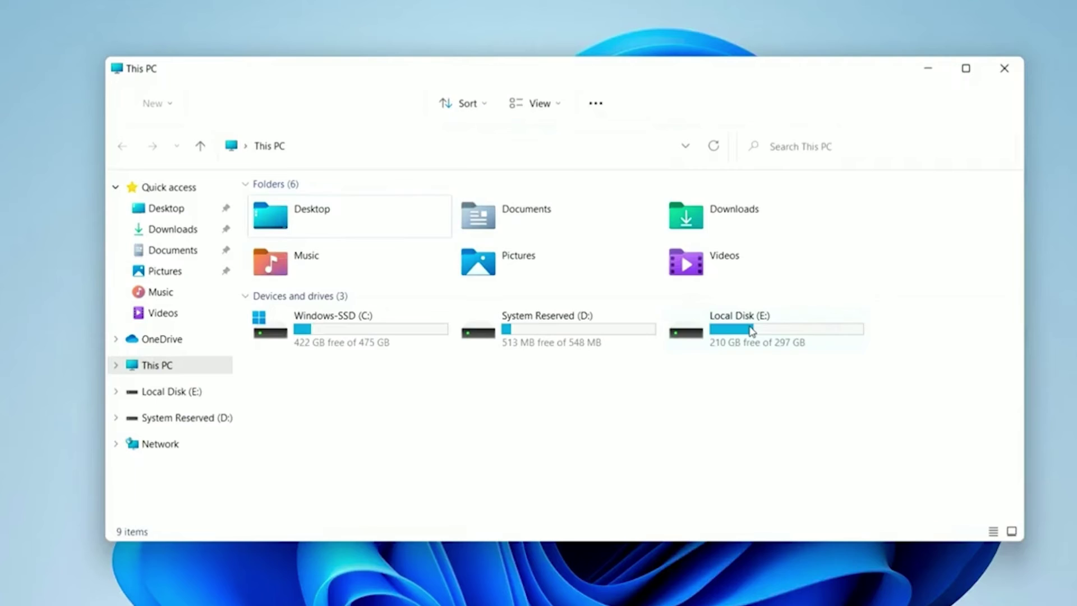
pyautogui.doubleClick(727, 427)
pyautogui.scroll(-1, 49, 477)
pyautogui.scroll(2, 498, 351)
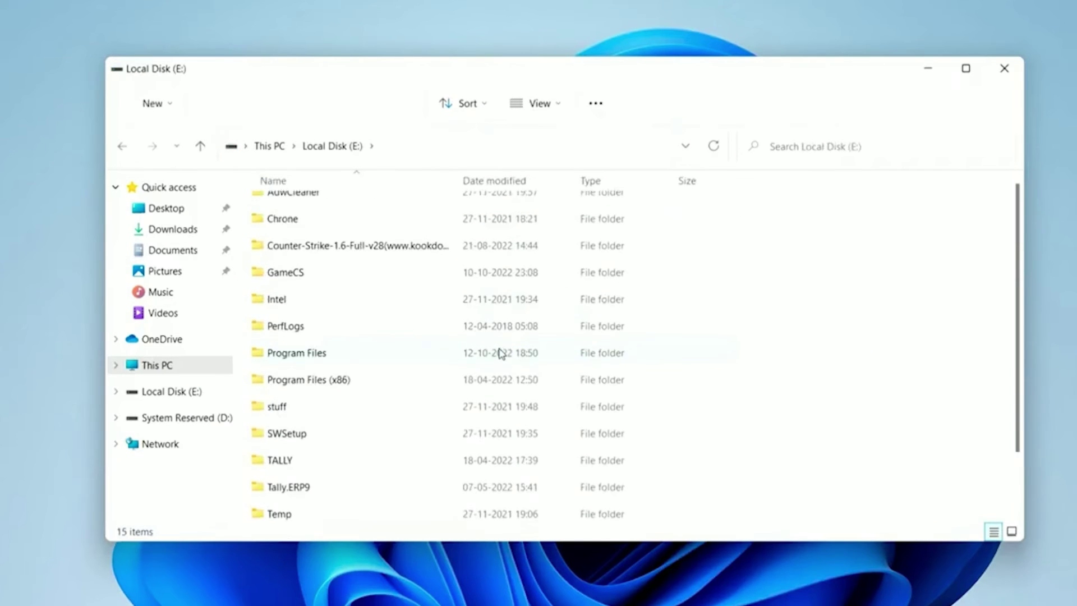
pyautogui.scroll(-2, 477, 352)
pyautogui.scroll(2, 467, 352)
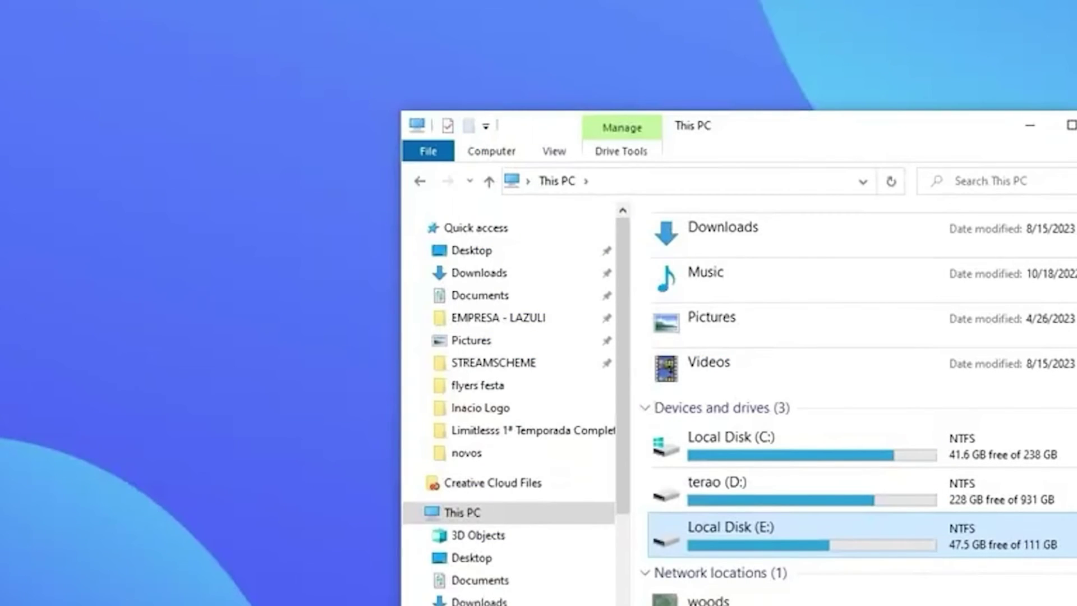
# Step: From Local Disk (E:) Properties, edit the Security permissions and start adding a user
pyautogui.hotkey('shift', 'F10')
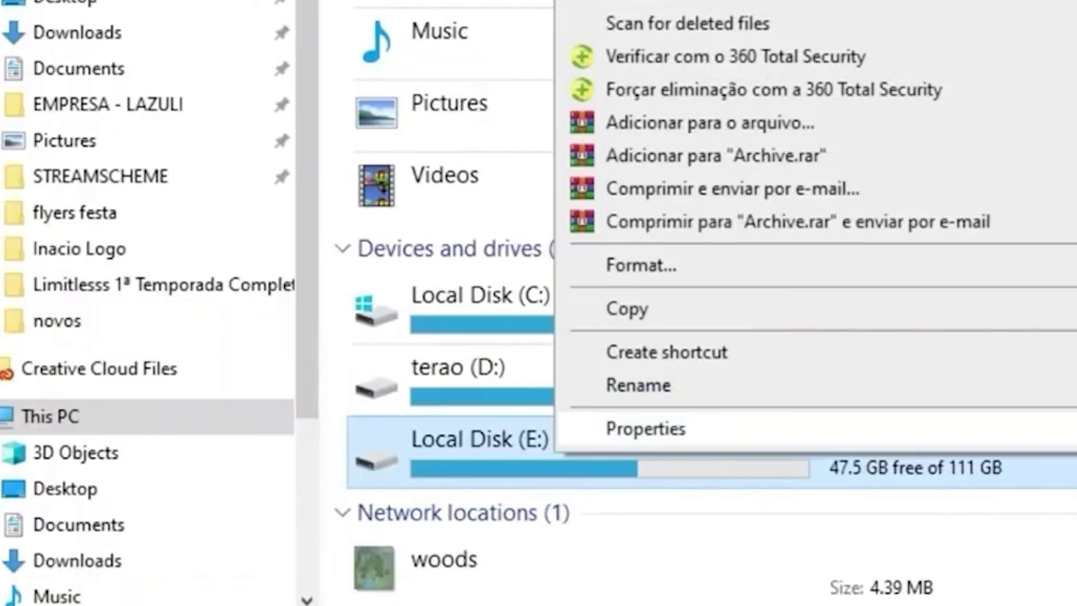
pyautogui.press('Return')
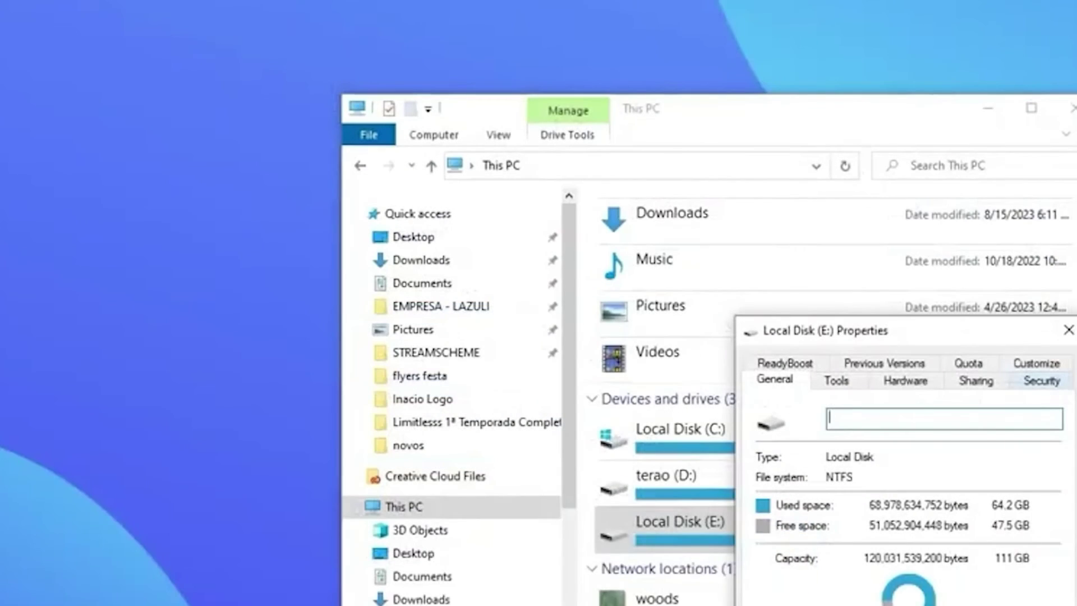
pyautogui.hotkey('ctrl', 'Tab')
pyautogui.hotkey('ctrl', 'Tab')
pyautogui.hotkey('ctrl', 'Tab')
pyautogui.hotkey('ctrl', 'Tab')
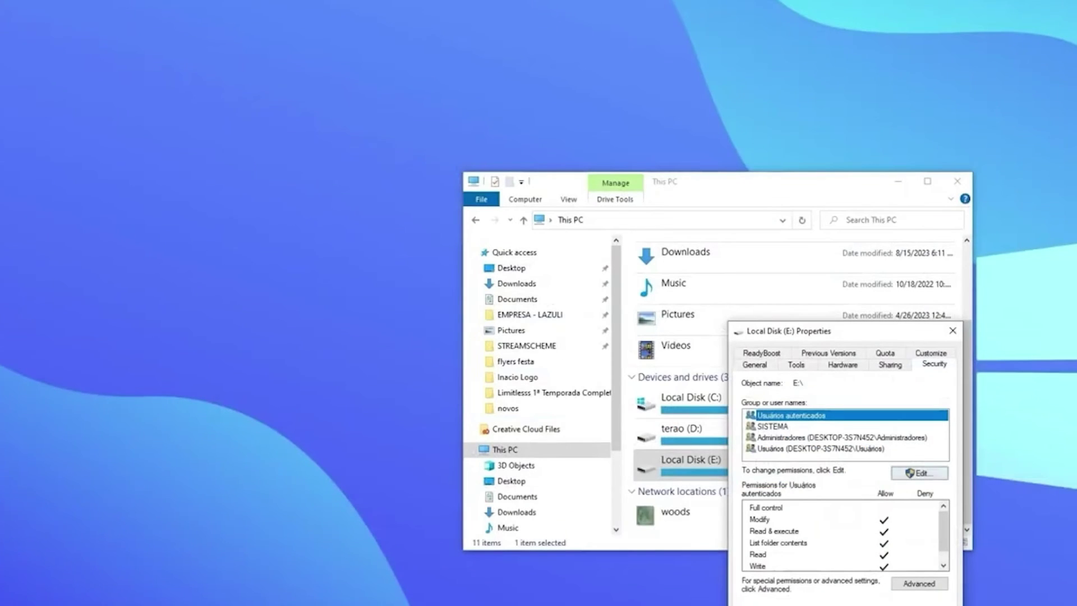
pyautogui.press('Return')
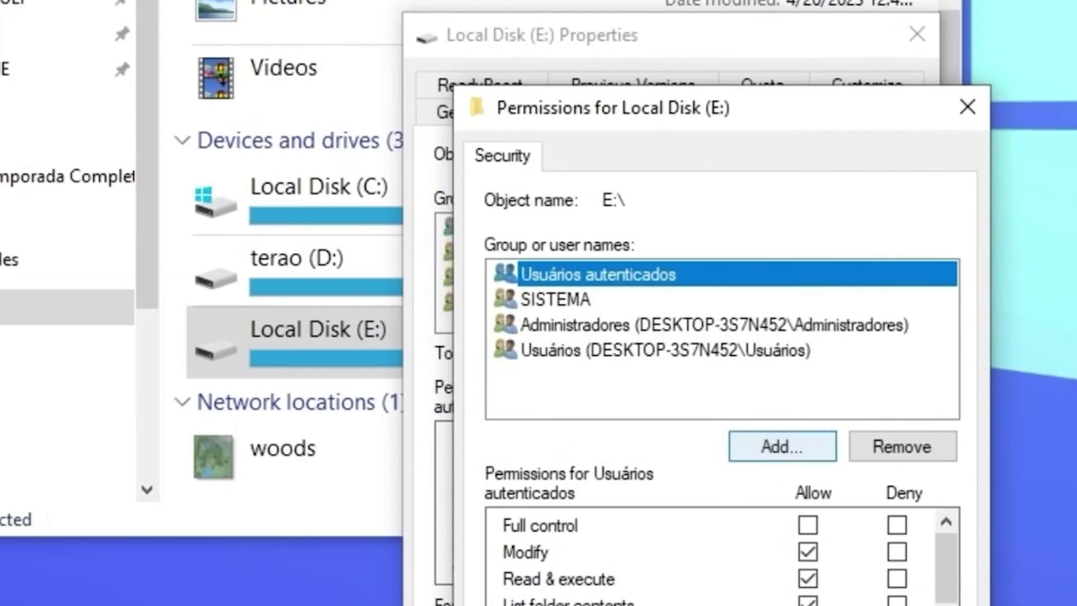
pyautogui.click(783, 446)
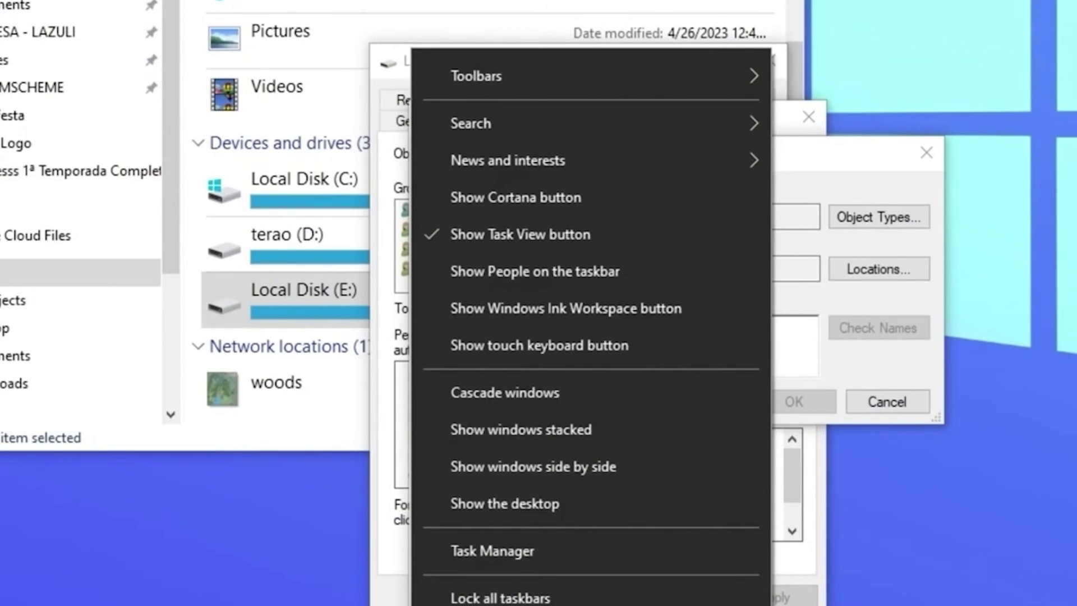
# Step: Find the signed-in user's account name on Task Manager's Users tab
pyautogui.click(493, 551)
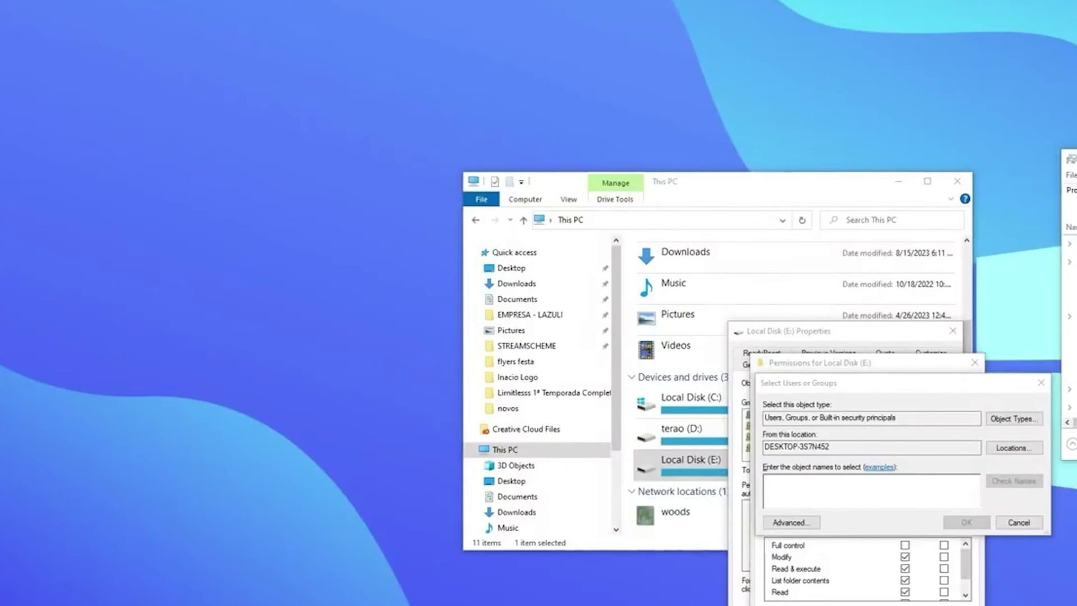
pyautogui.moveTo(1072, 163); pyautogui.dragTo(834, 197)
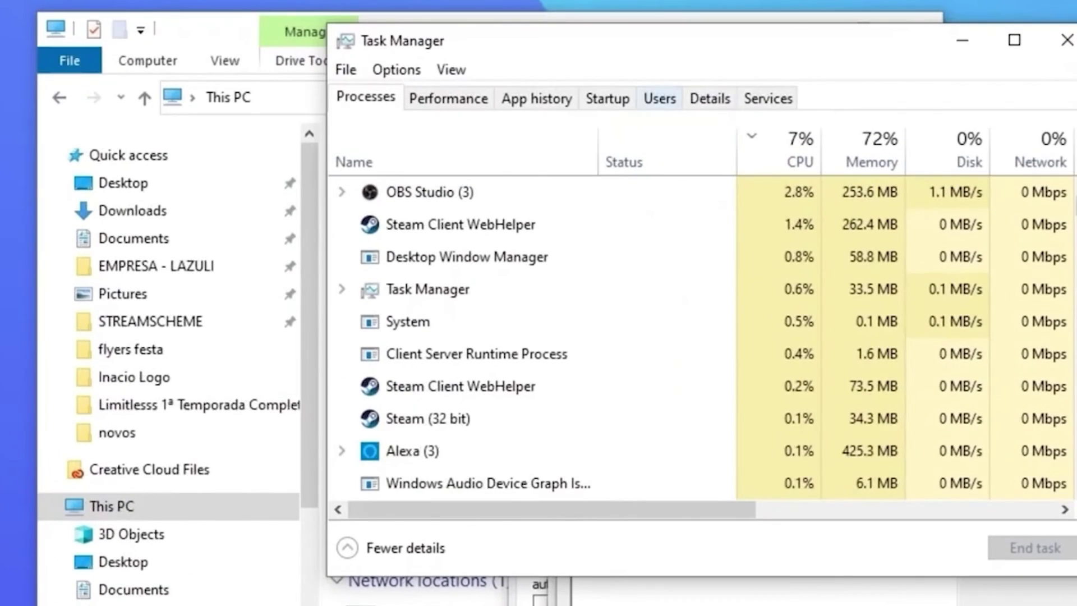
pyautogui.click(675, 111)
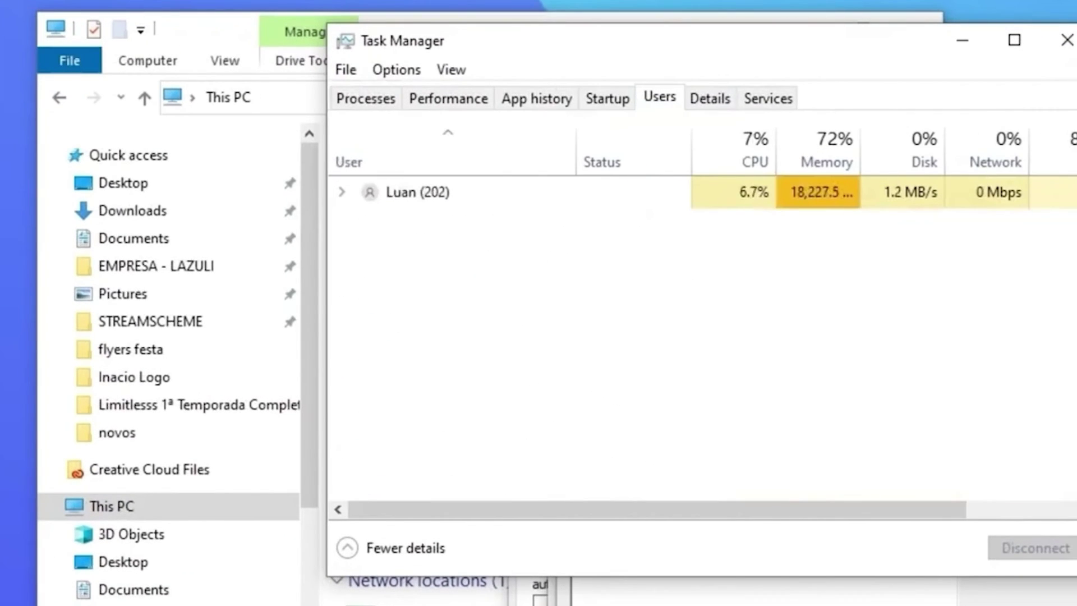
pyautogui.click(418, 191)
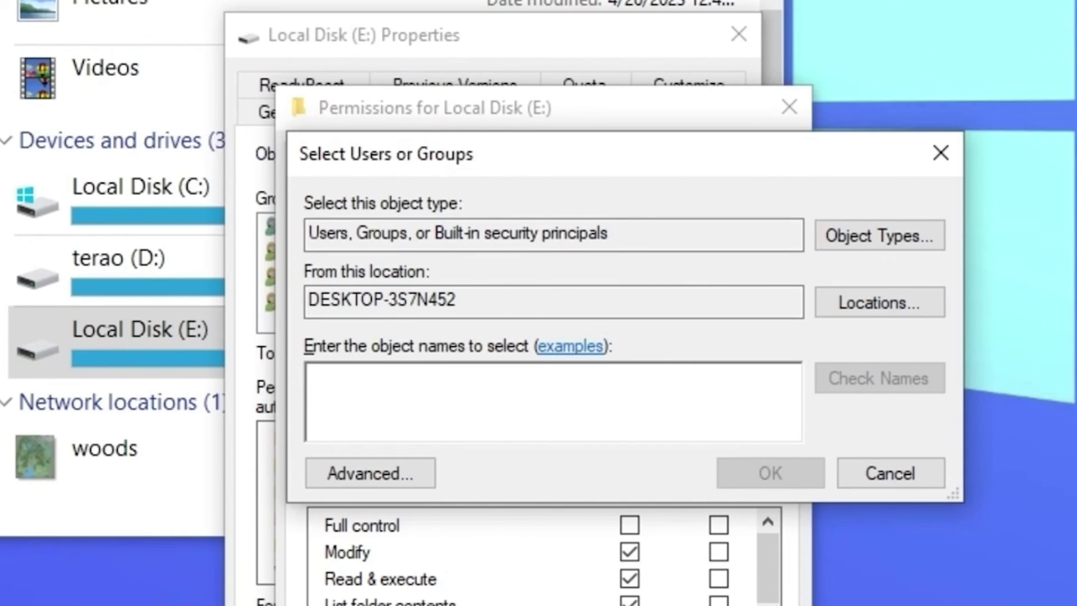
# Step: Enter the user's account name, verify it with Check Names, and close the selection dialog
pyautogui.write('luan')
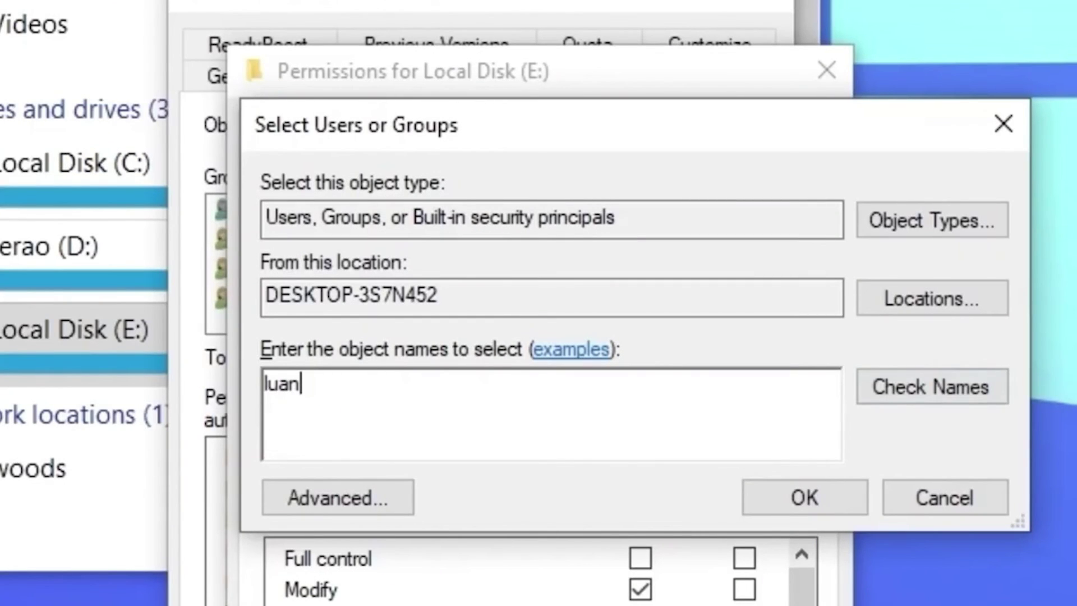
pyautogui.hotkey('alt', 'k')
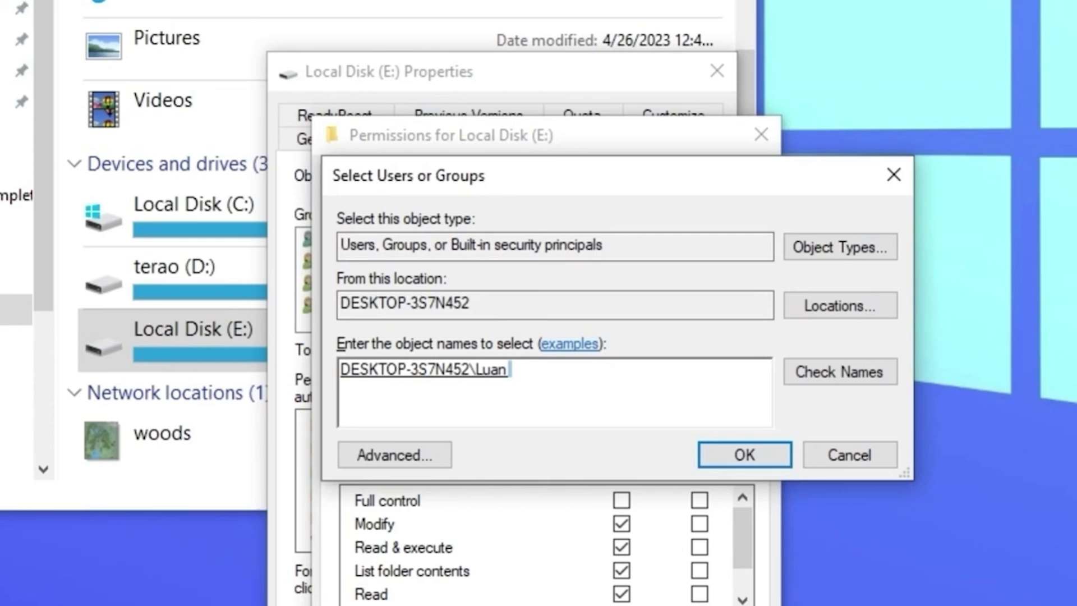
pyautogui.hotkey('ctrl', 'a')
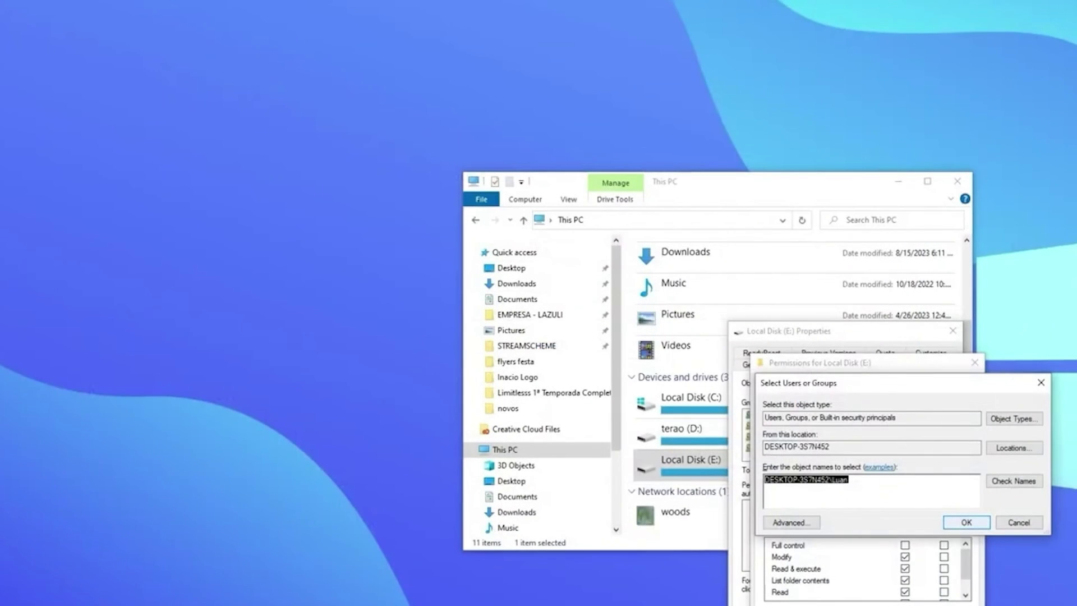
pyautogui.press('Escape')
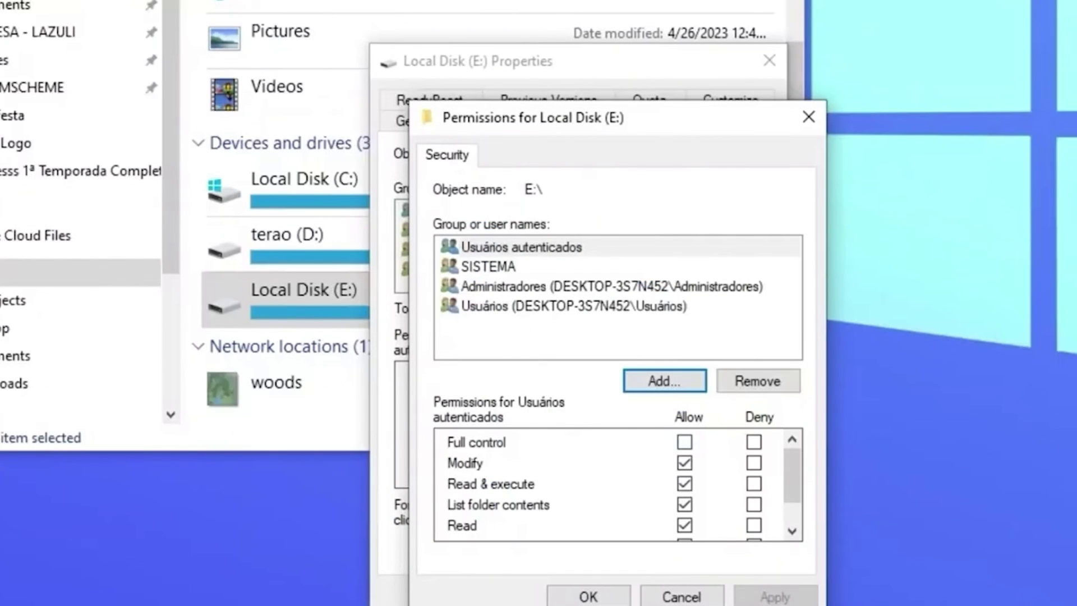
pyautogui.click(685, 442)
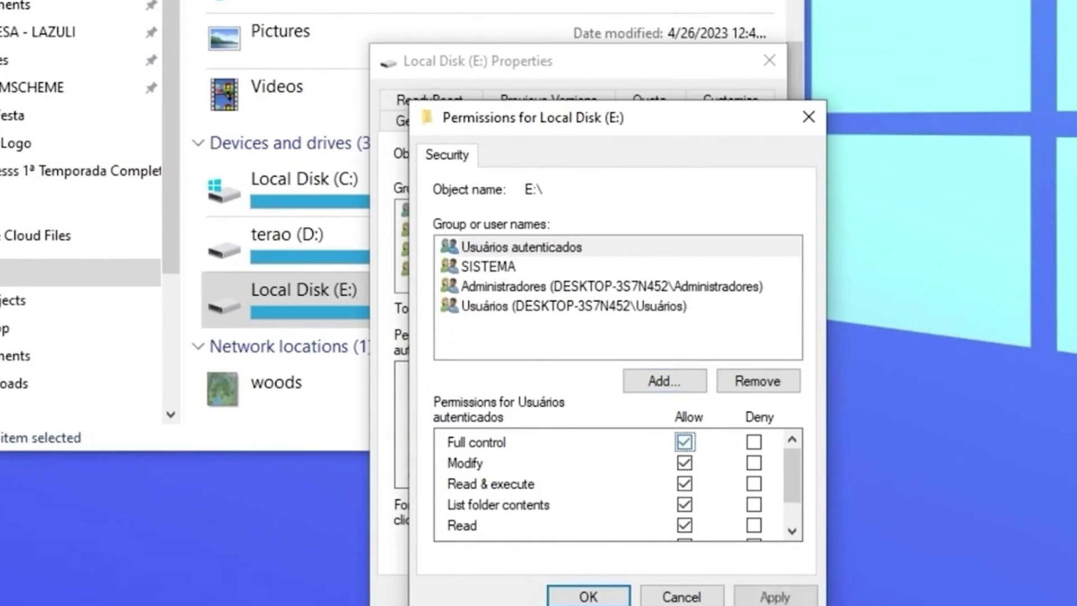
pyautogui.click(685, 442)
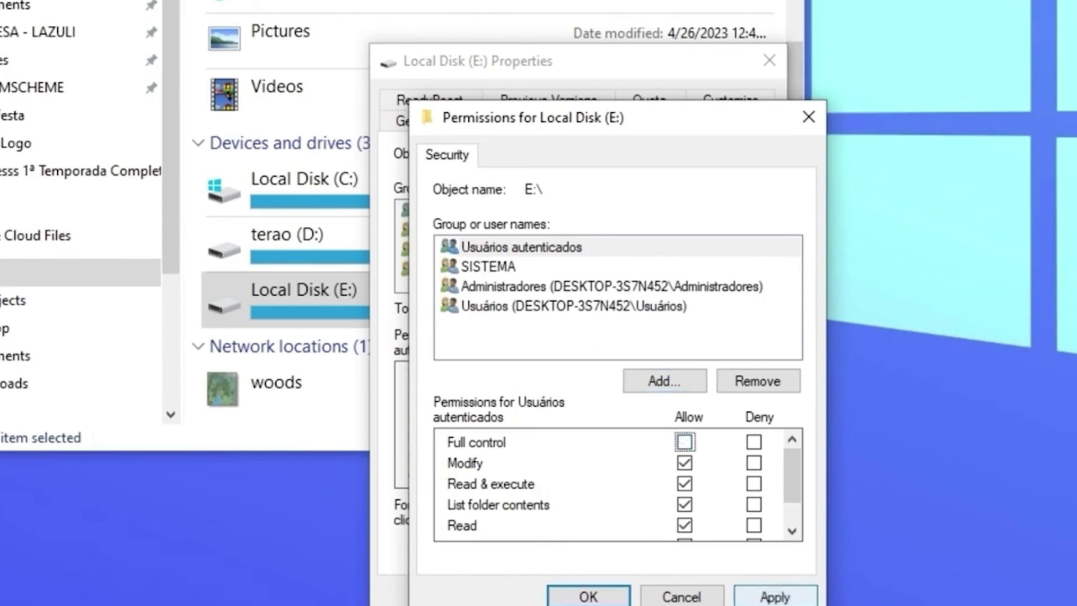